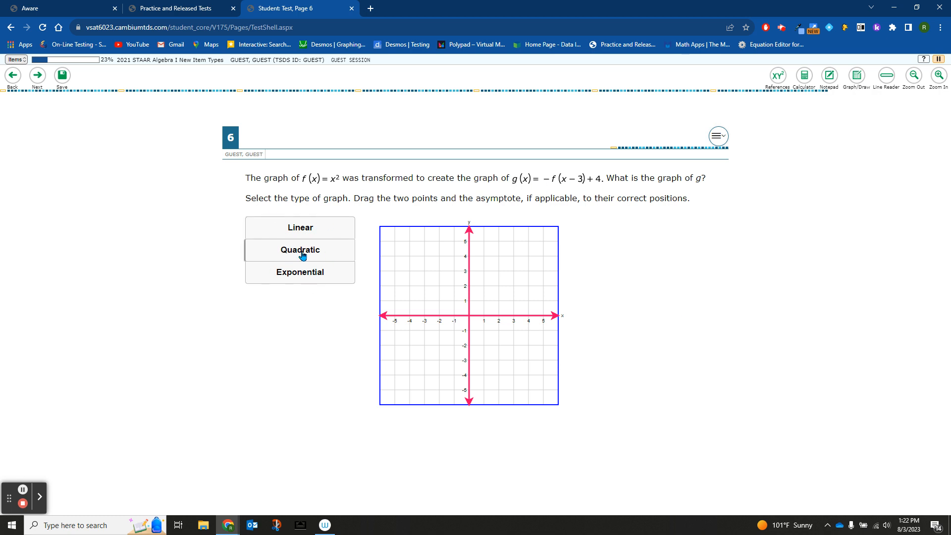
Step: Answer question 6 with a Quadratic graph, placing its vertex at (3, 4) and its second point at (4, 3)
{"action": "left_click", "coordinate": [318, 251]}
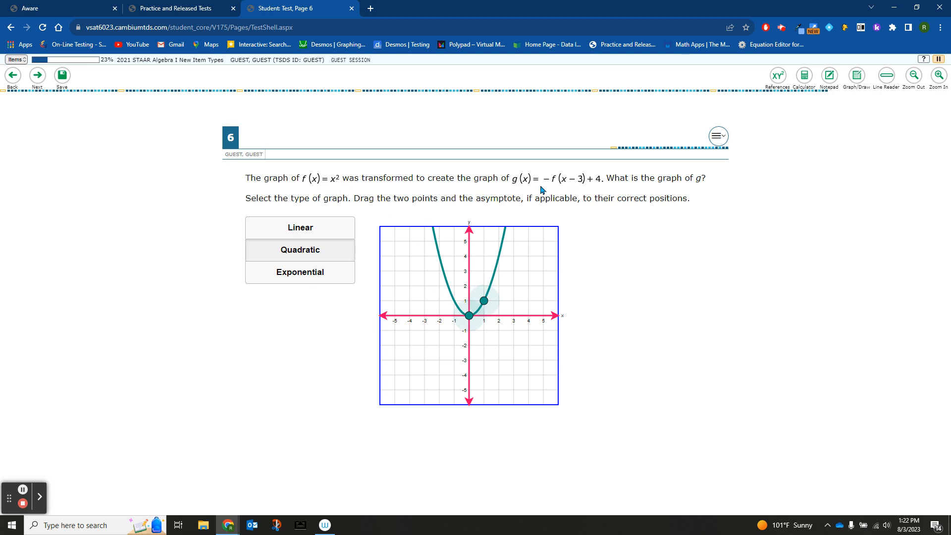
{"action": "left_click_drag", "start_coordinate": [483, 301], "coordinate": [484, 330]}
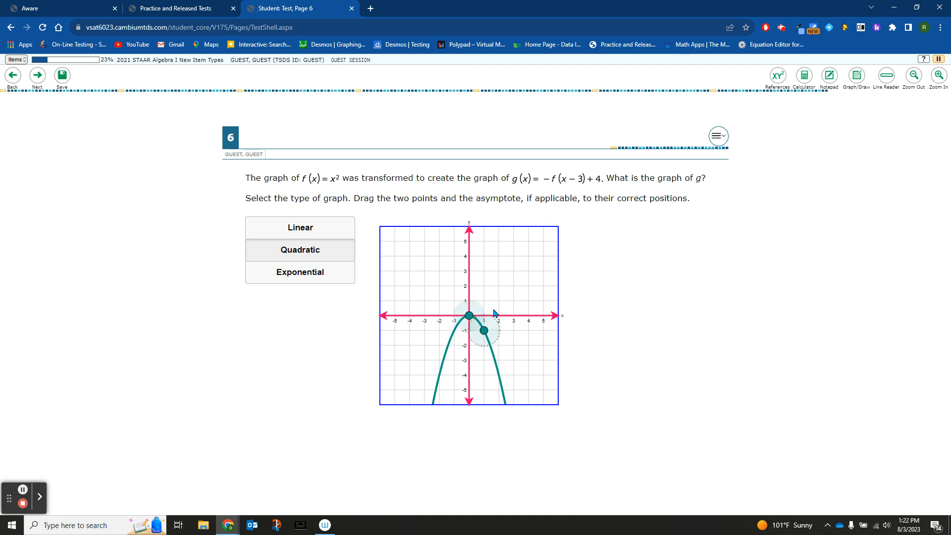
{"action": "left_click_drag", "start_coordinate": [470, 315], "coordinate": [512, 257]}
{"action": "left_click_drag", "start_coordinate": [529, 331], "coordinate": [529, 271]}
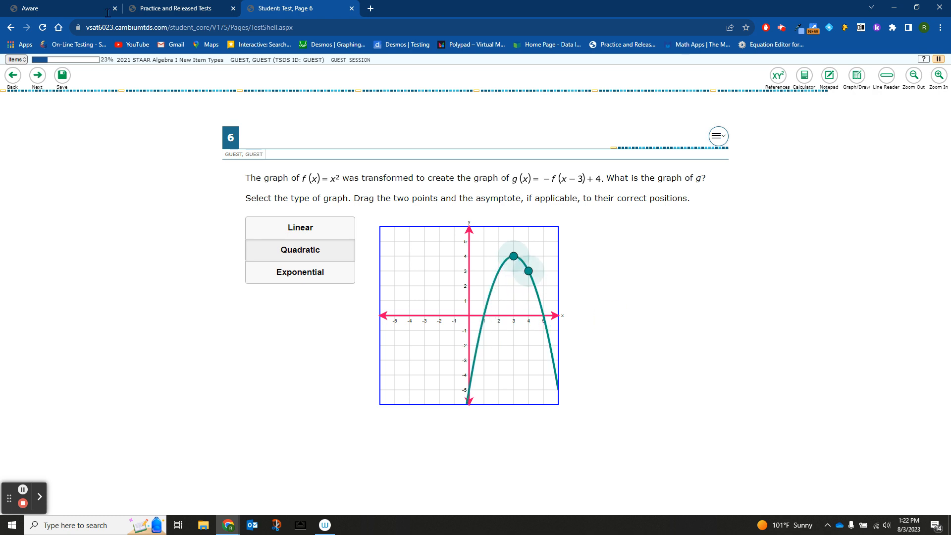
Step: Switch to Aware, leave the question editor and delete the existing Intermediate Graphing question from the Algebra 1 Samples assessment
{"action": "left_click", "coordinate": [63, 9]}
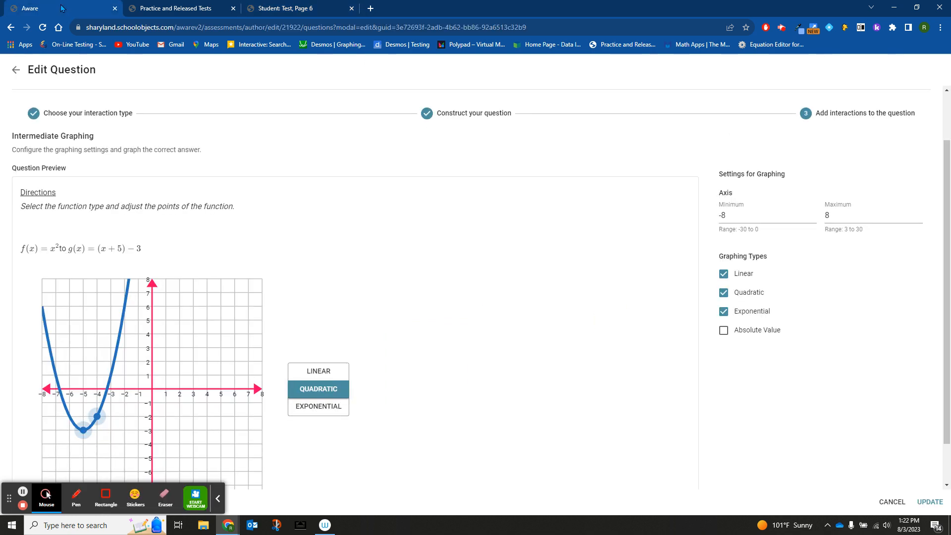
{"action": "left_click", "coordinate": [433, 115]}
{"action": "left_click", "coordinate": [17, 72]}
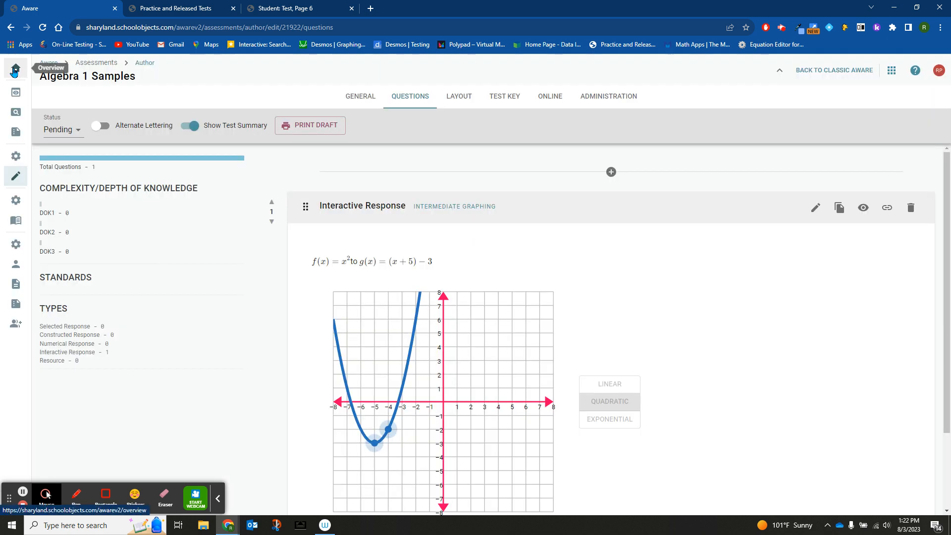
{"action": "left_click", "coordinate": [912, 208]}
{"action": "left_click", "coordinate": [547, 307]}
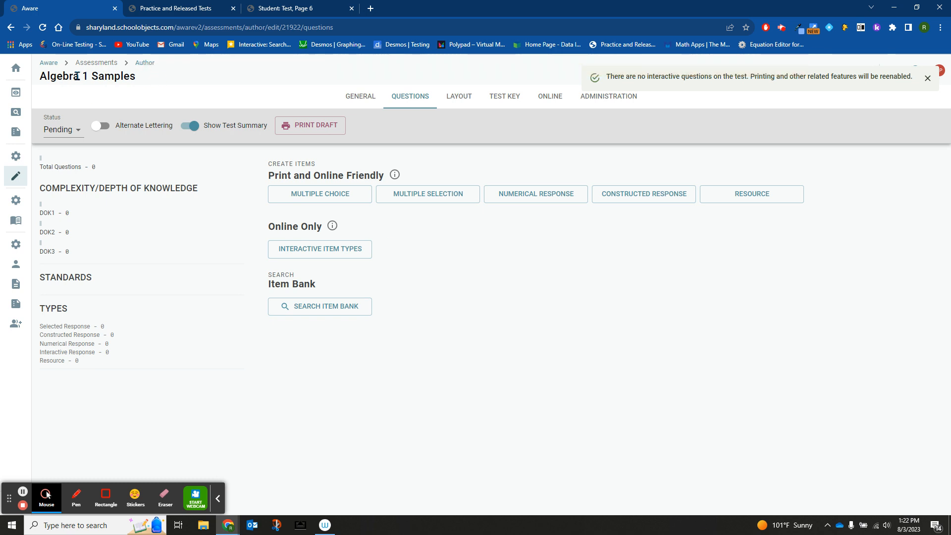
Step: Start a new interactive item of the Intermediate Graphing type
{"action": "left_click", "coordinate": [332, 250]}
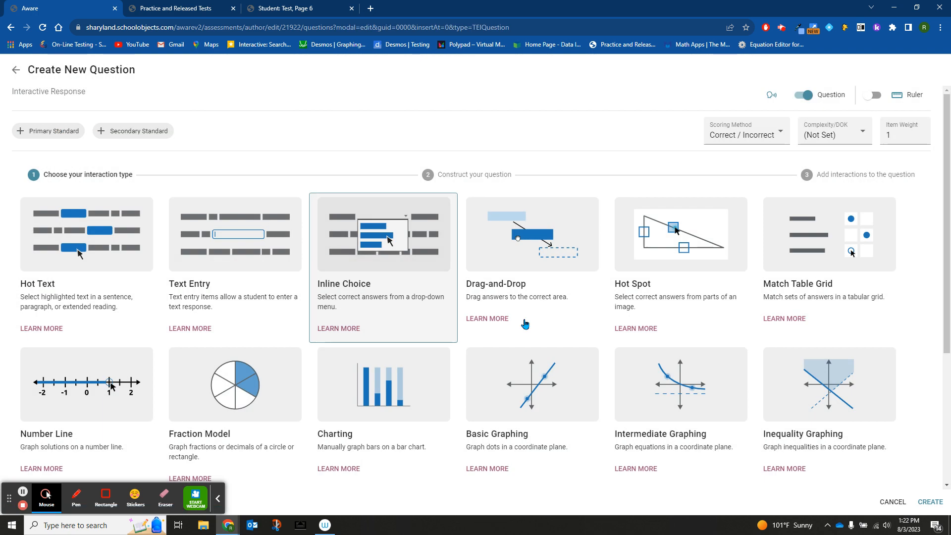
{"action": "left_click", "coordinate": [644, 386]}
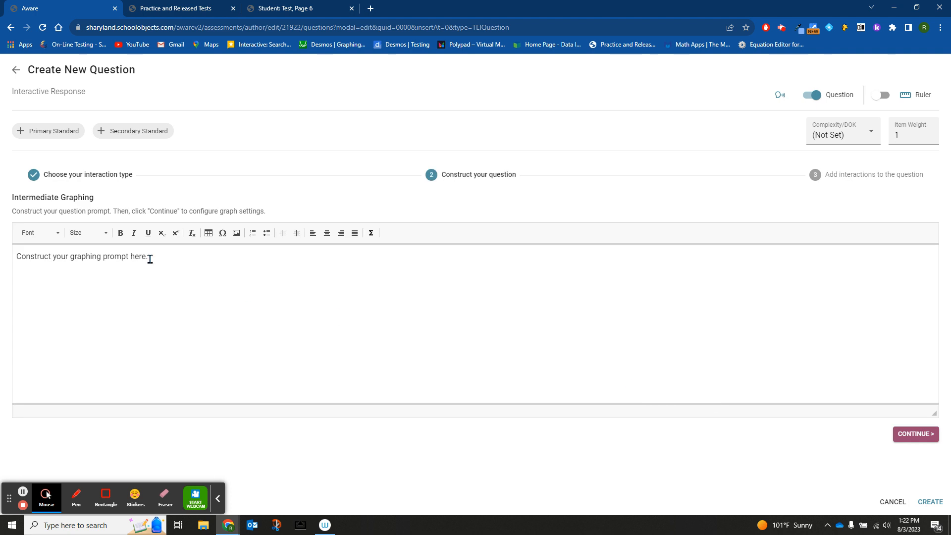
Step: Replace the placeholder prompt text with a math expression reading f(x)
{"action": "left_click_drag", "start_coordinate": [148, 256], "coordinate": [19, 281]}
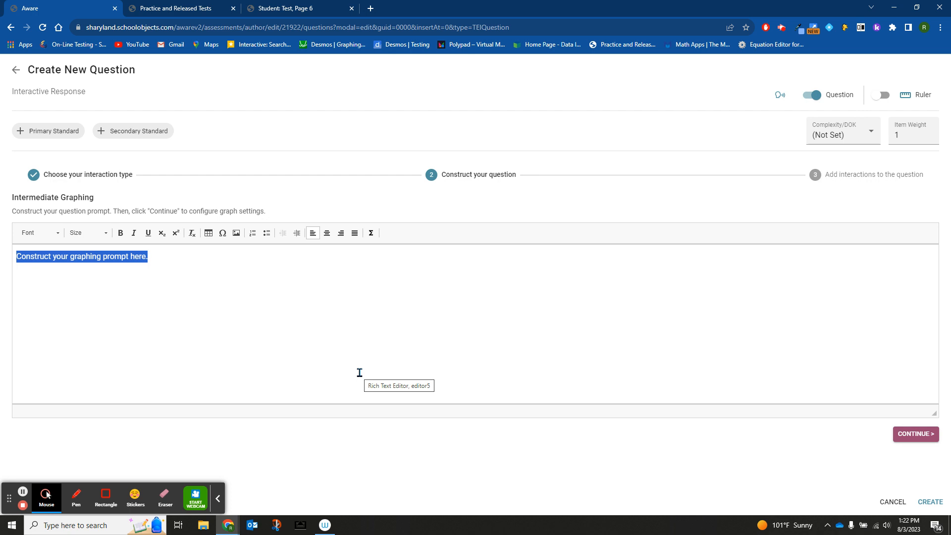
{"action": "left_click", "coordinate": [371, 233]}
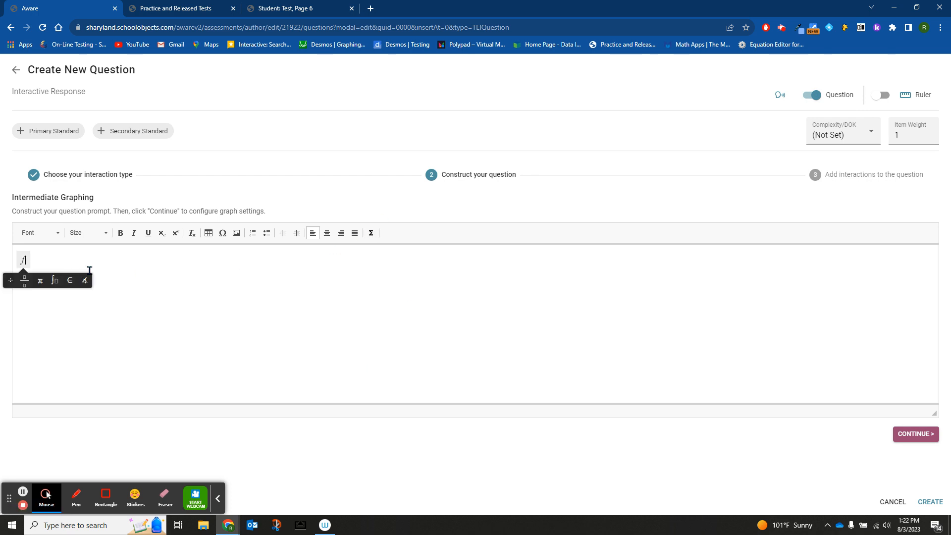
{"action": "type", "text": "f()"}
{"action": "left_click", "coordinate": [36, 262]}
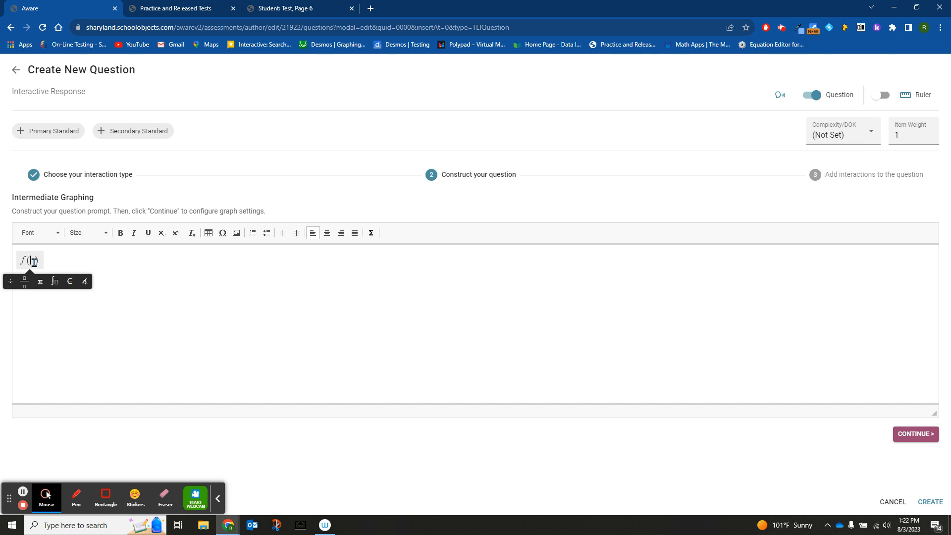
{"action": "type", "text": "x"}
{"action": "left_click", "coordinate": [46, 262]}
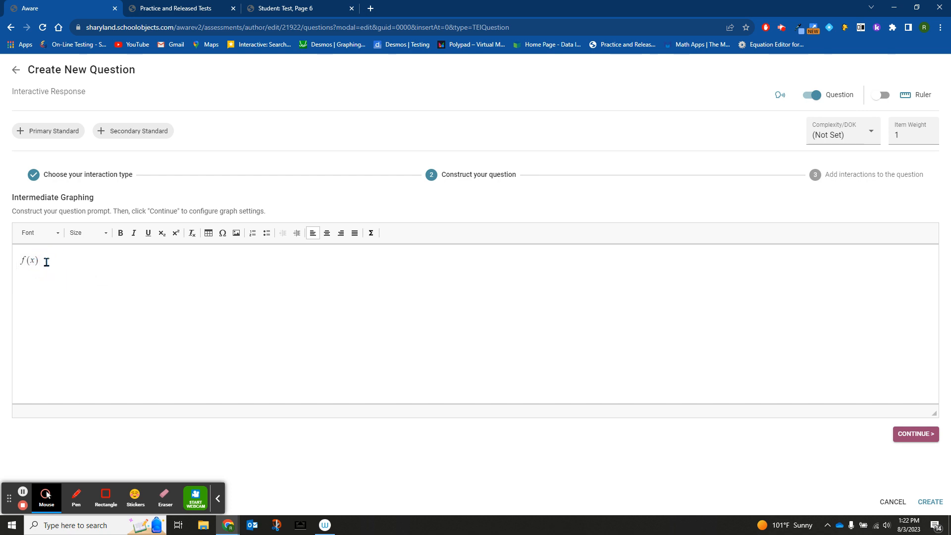
Step: Extend the math expression to f(x) = x² and add the word "to" after it
{"action": "left_click", "coordinate": [39, 261]}
{"action": "left_click", "coordinate": [50, 281]}
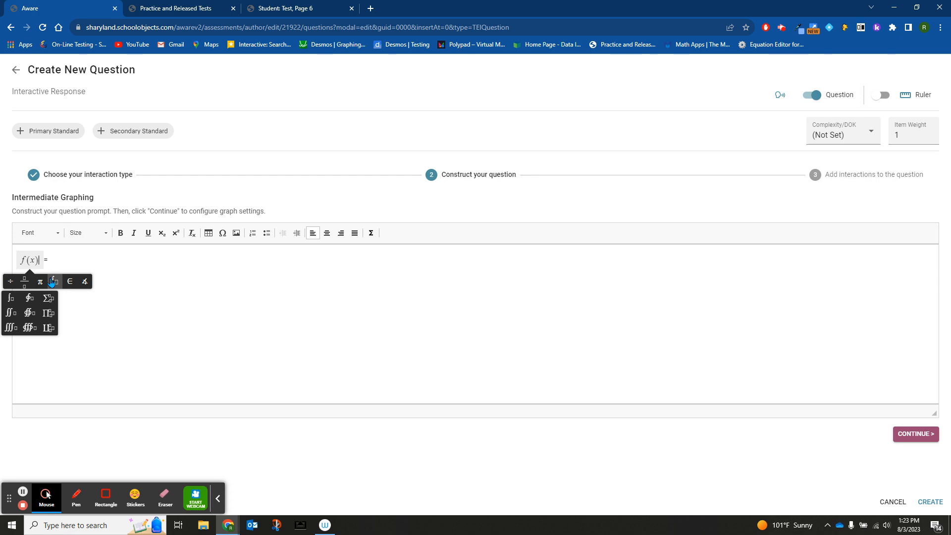
{"action": "left_click", "coordinate": [68, 263]}
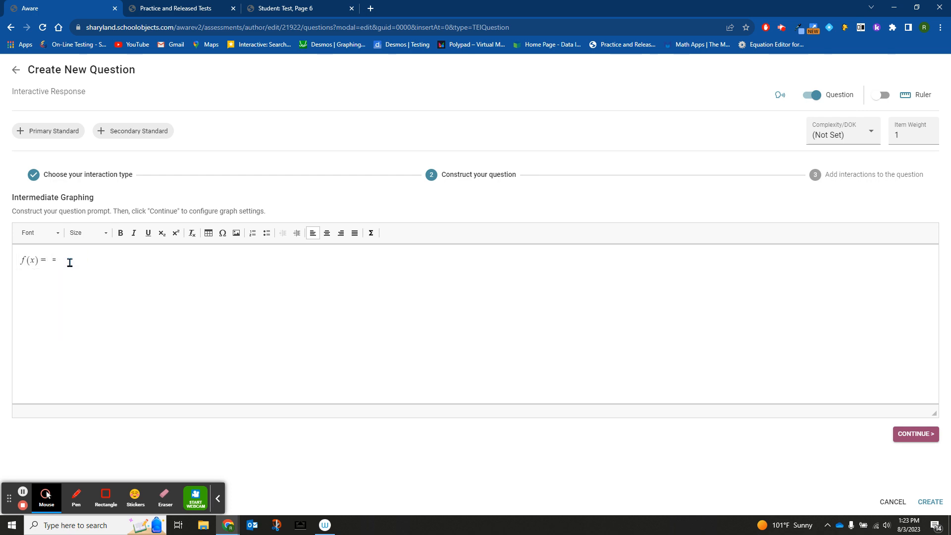
{"action": "left_click", "coordinate": [44, 264]}
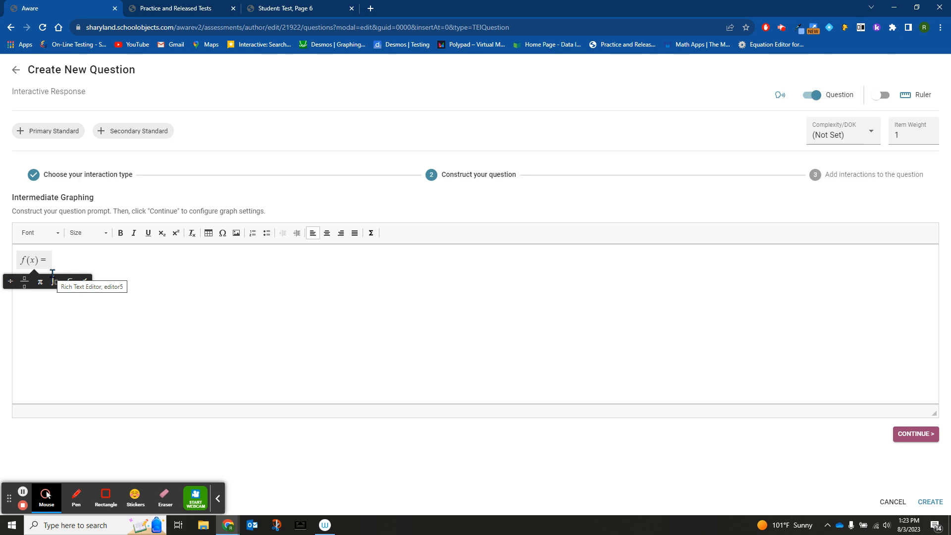
{"action": "type", "text": "x"}
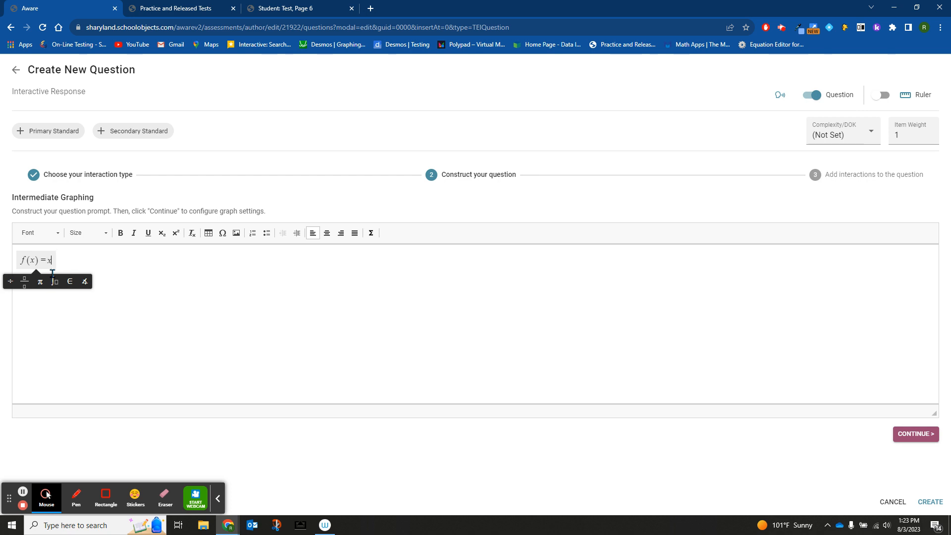
{"action": "left_click", "coordinate": [24, 282]}
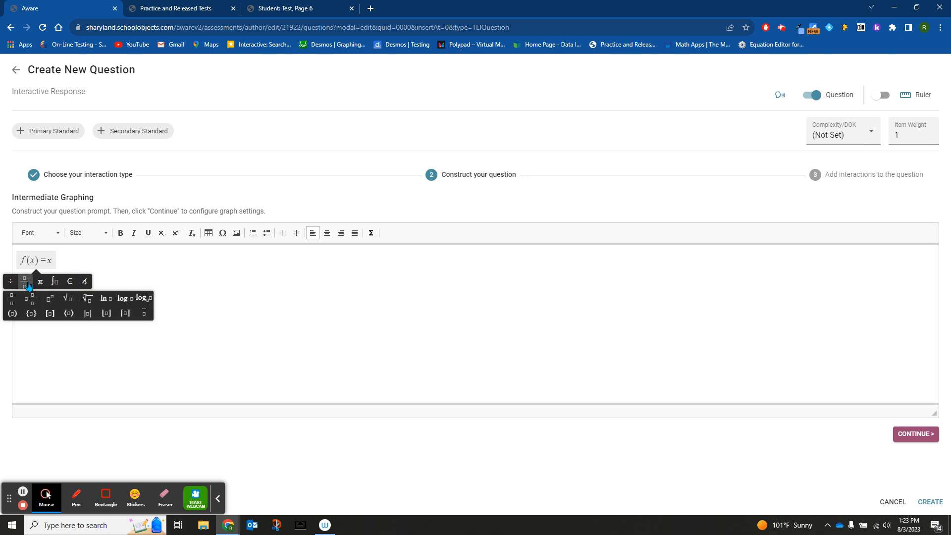
{"action": "left_click", "coordinate": [50, 301]}
{"action": "type", "text": "2"}
{"action": "left_click", "coordinate": [83, 260]}
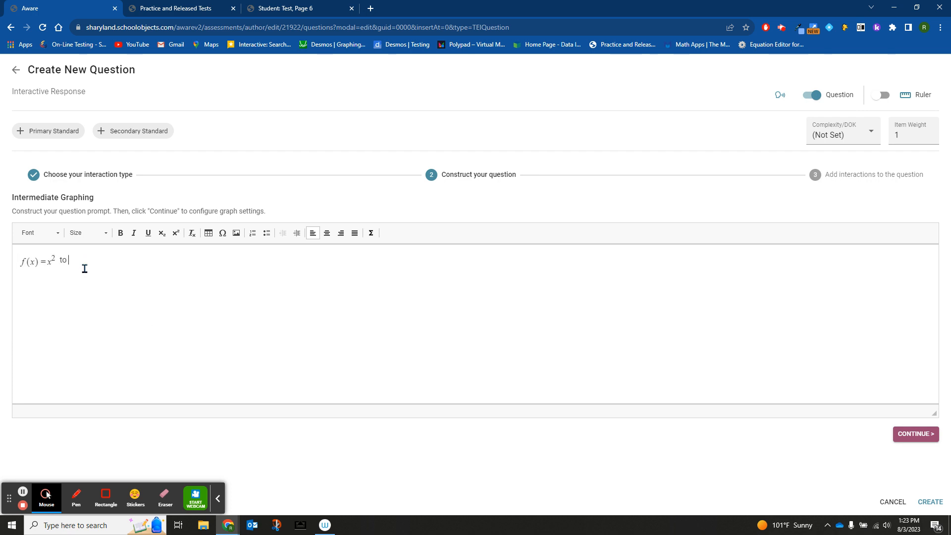
Step: Insert a second math expression after "to" that begins g(x) = f
{"action": "left_click", "coordinate": [371, 233]}
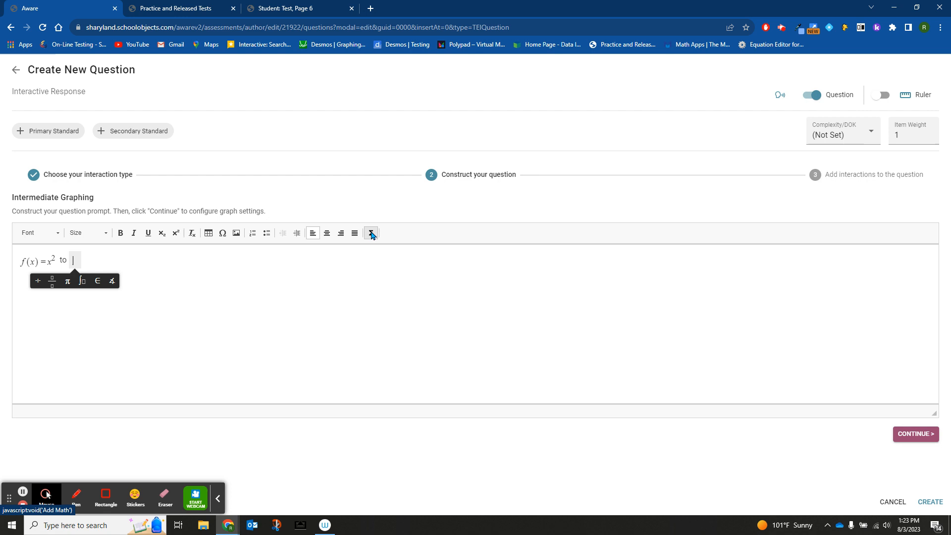
{"action": "type", "text": "g("}
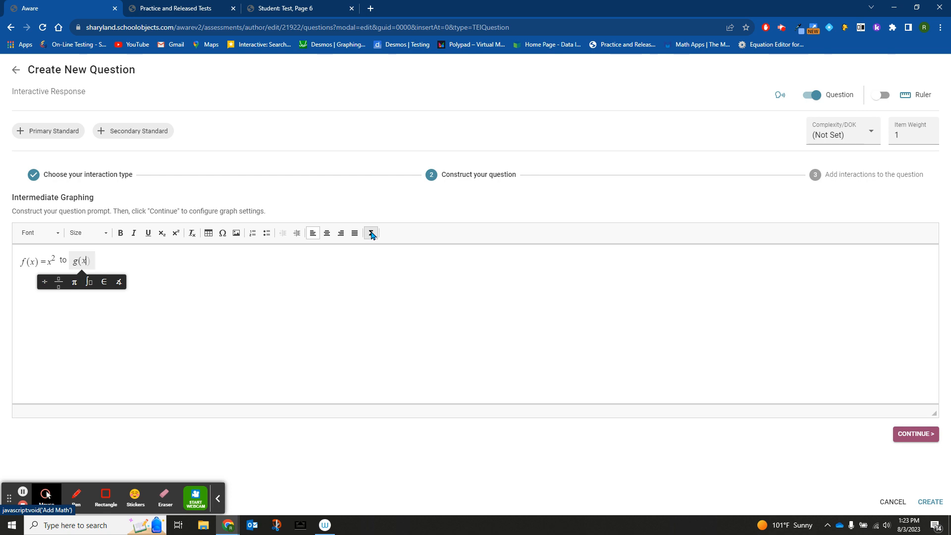
{"action": "type", "text": "x)="}
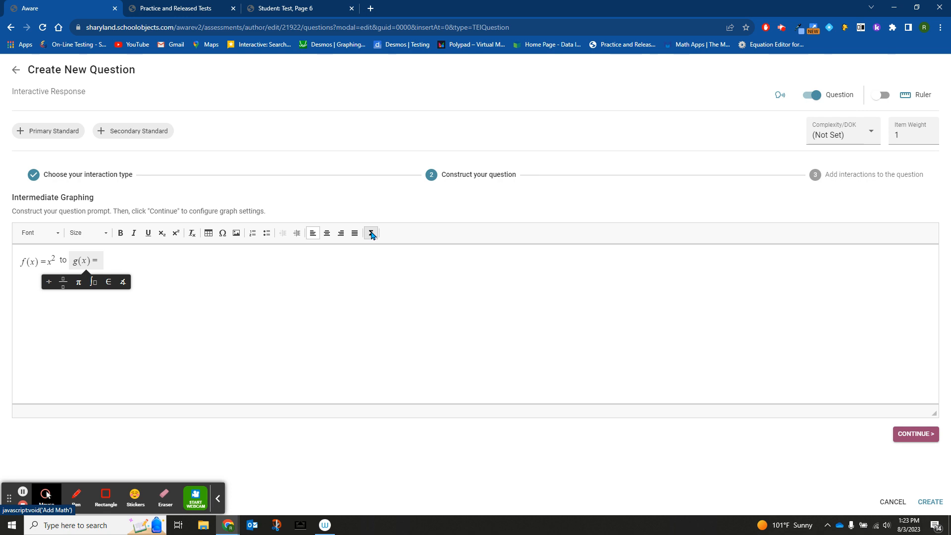
{"action": "type", "text": "-"}
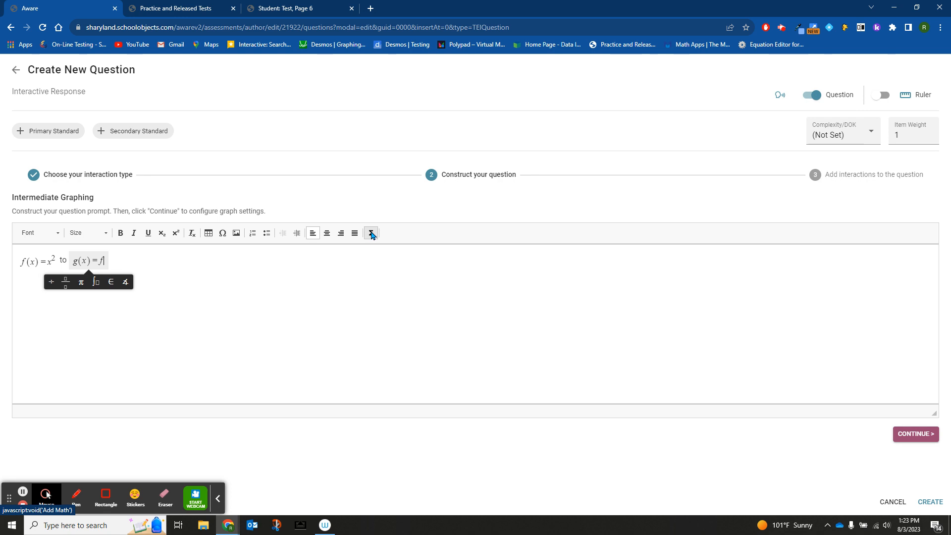
Step: Check how question 6 in the student test writes g(x), and add parentheses after f in the second expression
{"action": "left_click", "coordinate": [297, 15]}
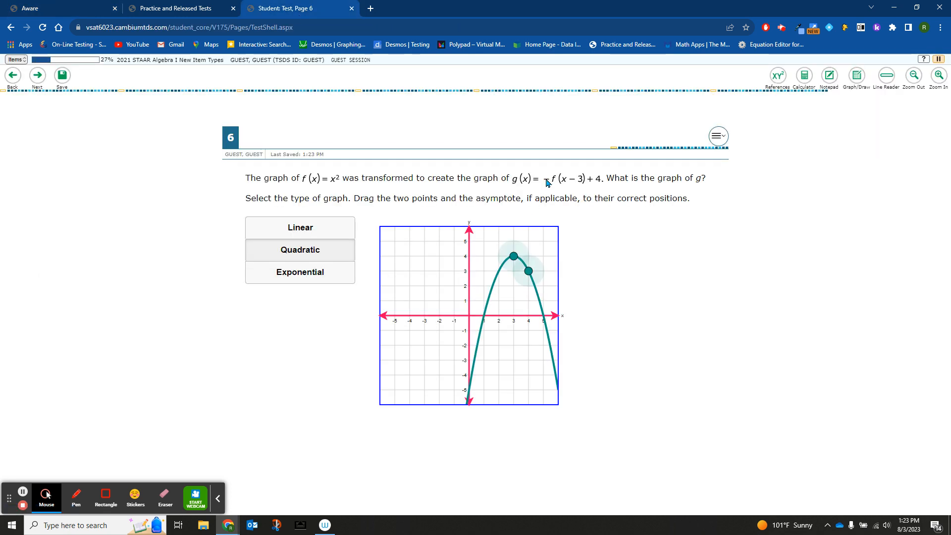
{"action": "left_click", "coordinate": [68, 9]}
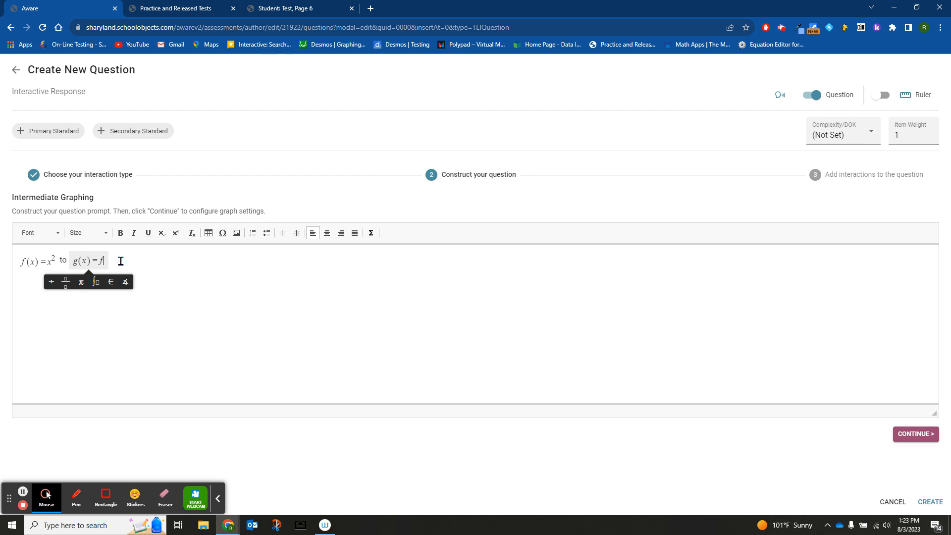
{"action": "mouse_move", "coordinate": [66, 283]}
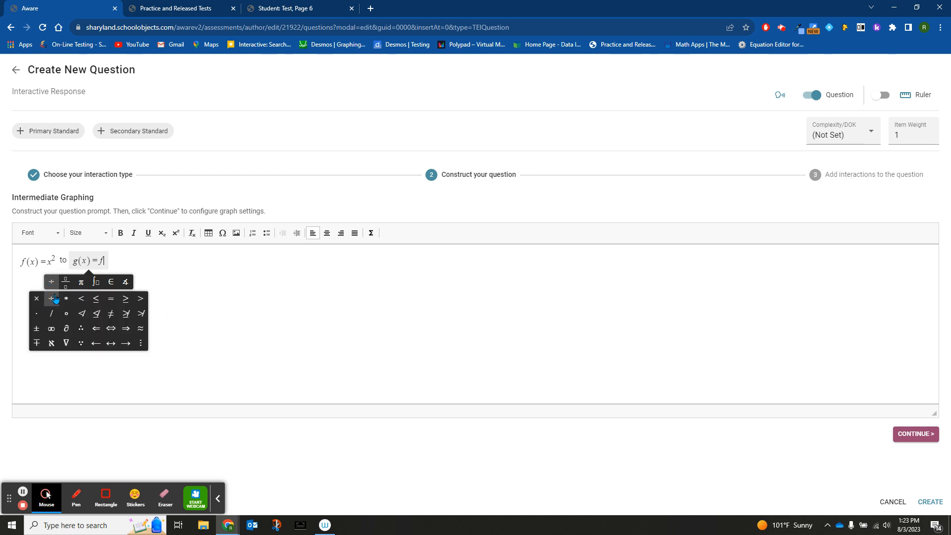
{"action": "left_click", "coordinate": [22, 314]}
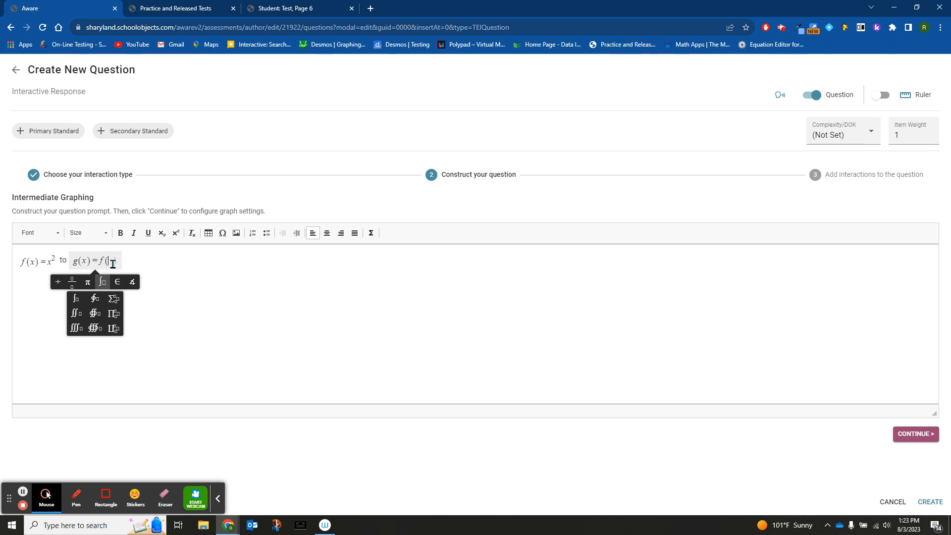
{"action": "left_click", "coordinate": [125, 260]}
{"action": "type", "text": "bbbfh"}
{"action": "key", "text": "BackSpace"}
{"action": "key", "text": "BackSpace"}
{"action": "key", "text": "BackSpace"}
Step: Complete the second expression as g(x) = f(x + 5) − 3
{"action": "left_click", "coordinate": [111, 261]}
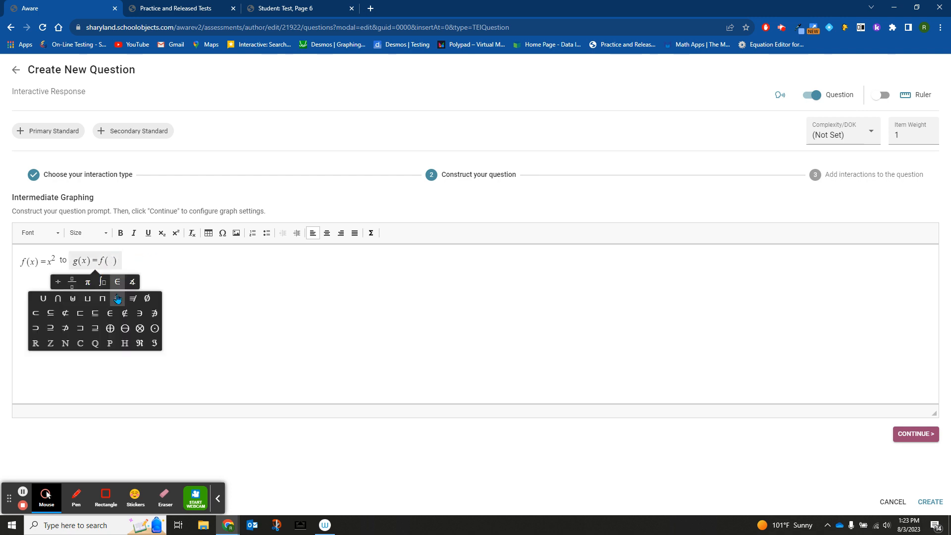
{"action": "type", "text": "+"}
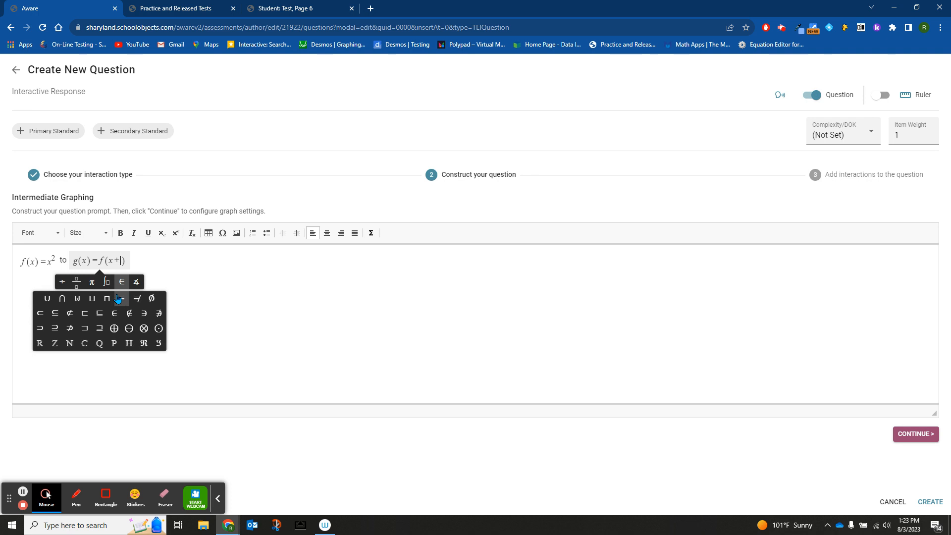
{"action": "type", "text": "5"}
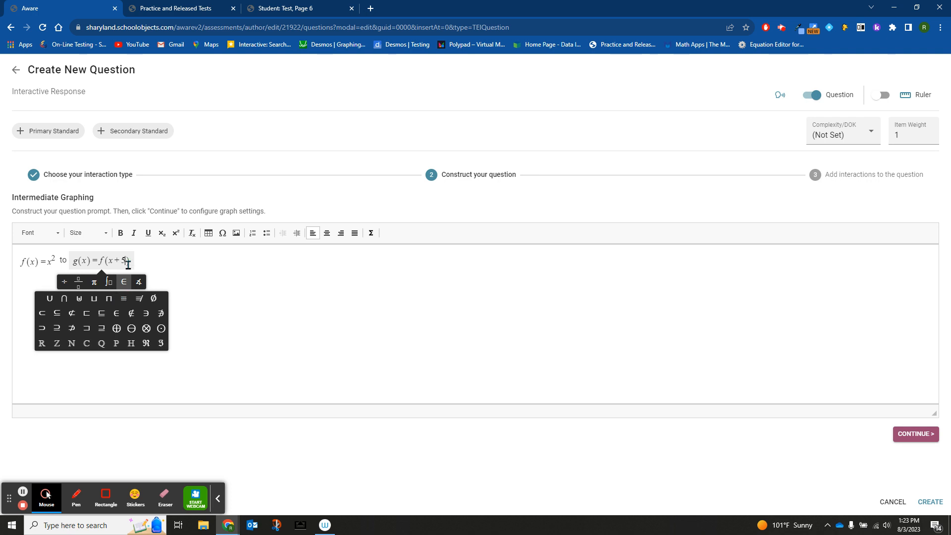
{"action": "type", "text": "-"}
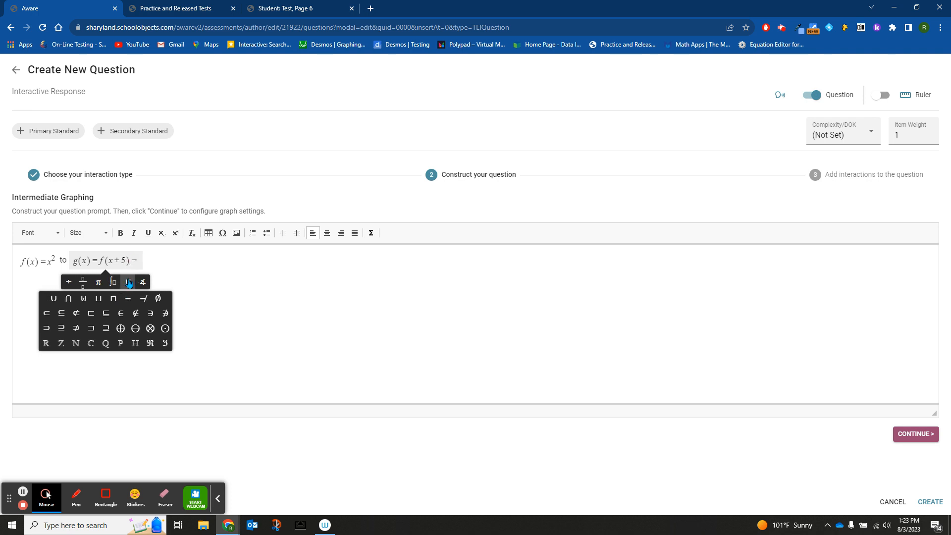
{"action": "type", "text": "3"}
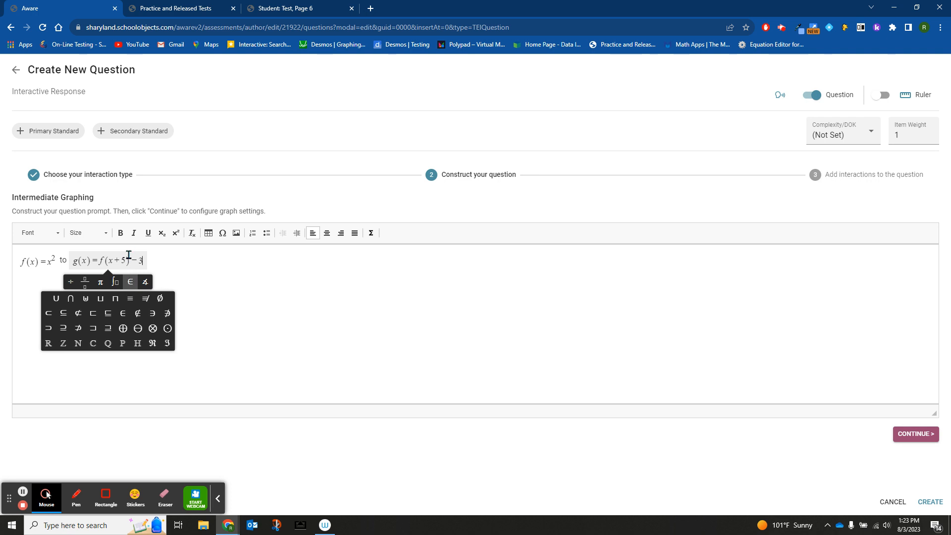
{"action": "mouse_move", "coordinate": [145, 282]}
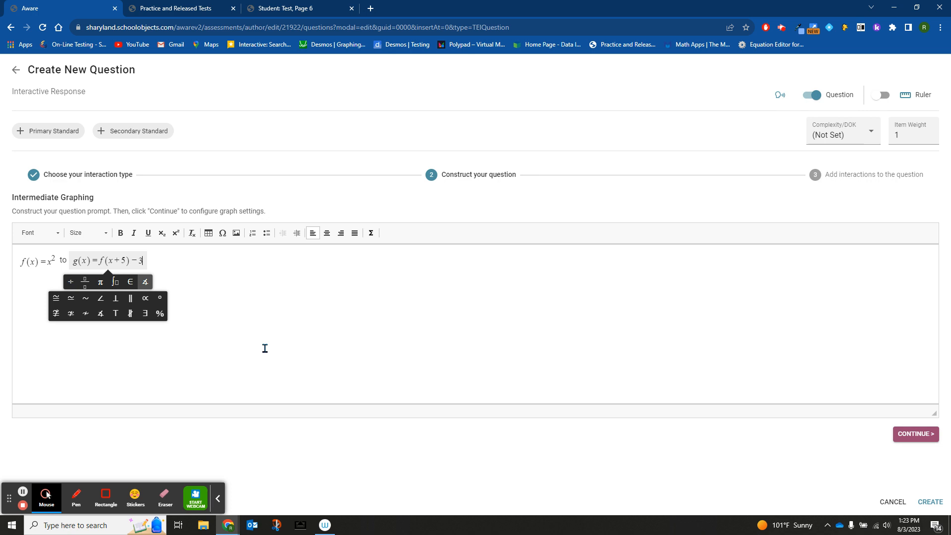
Step: Continue to the graph setup and graph the correct quadratic answer with vertex (−5, −3) and second point (−4, −2)
{"action": "left_click", "coordinate": [915, 434]}
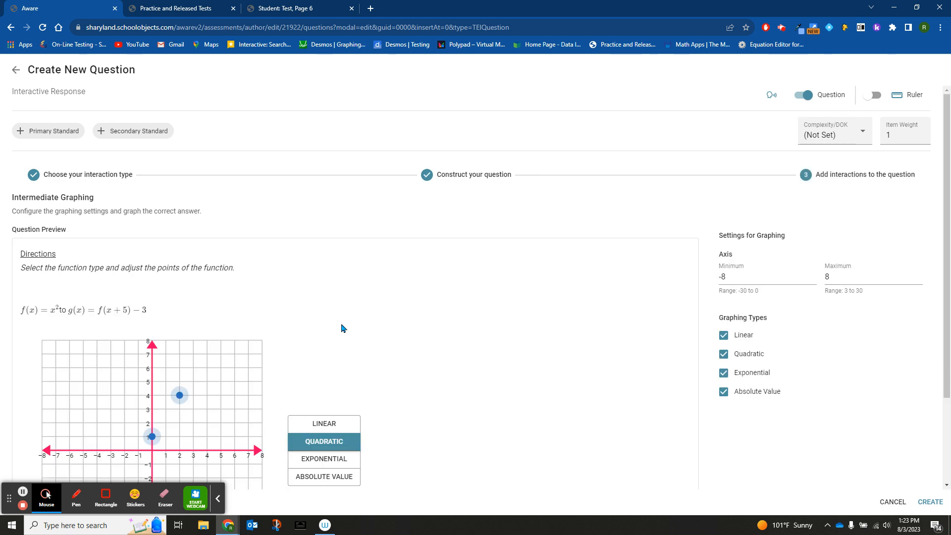
{"action": "scroll", "coordinate": [341, 328], "scroll_direction": "down", "scroll_amount": 2}
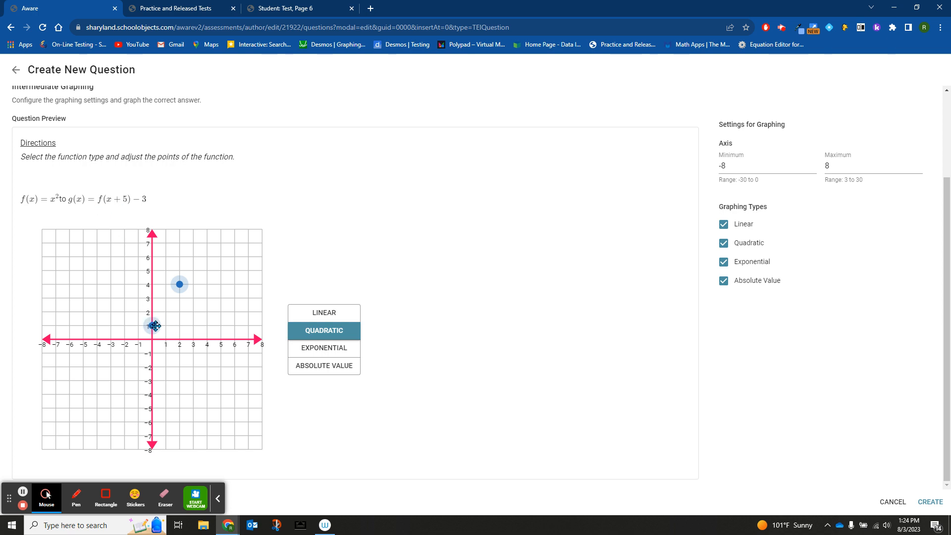
{"action": "mouse_move", "coordinate": [153, 331]}
{"action": "left_mouse_down"}
{"action": "mouse_move", "coordinate": [82, 331]}
{"action": "mouse_move", "coordinate": [83, 341]}
{"action": "left_mouse_up"}
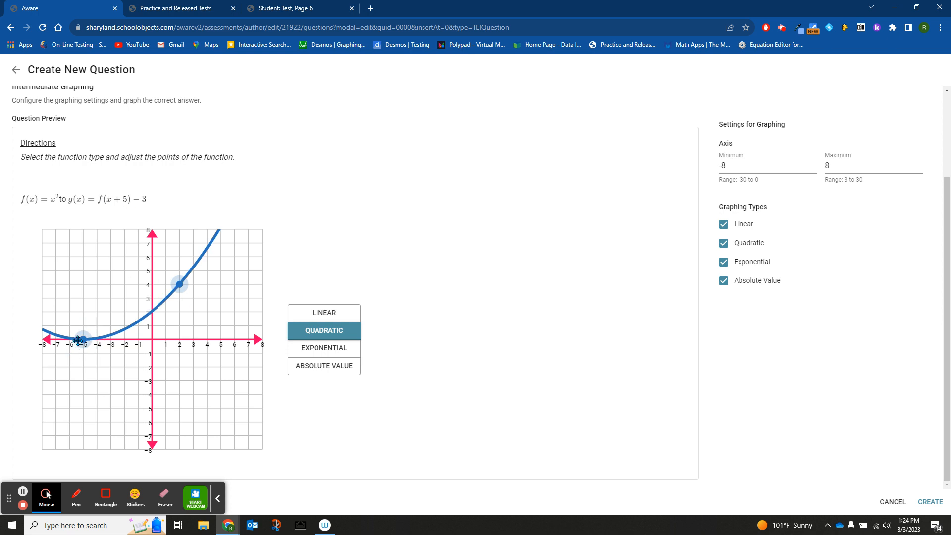
{"action": "left_click_drag", "start_coordinate": [83, 339], "coordinate": [83, 380]}
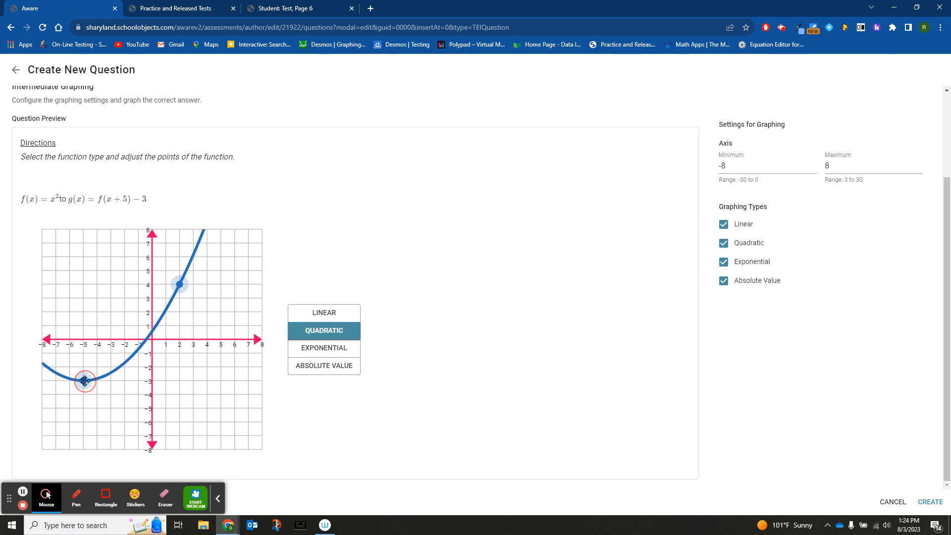
{"action": "left_click", "coordinate": [178, 285]}
{"action": "left_click_drag", "start_coordinate": [179, 284], "coordinate": [97, 367]}
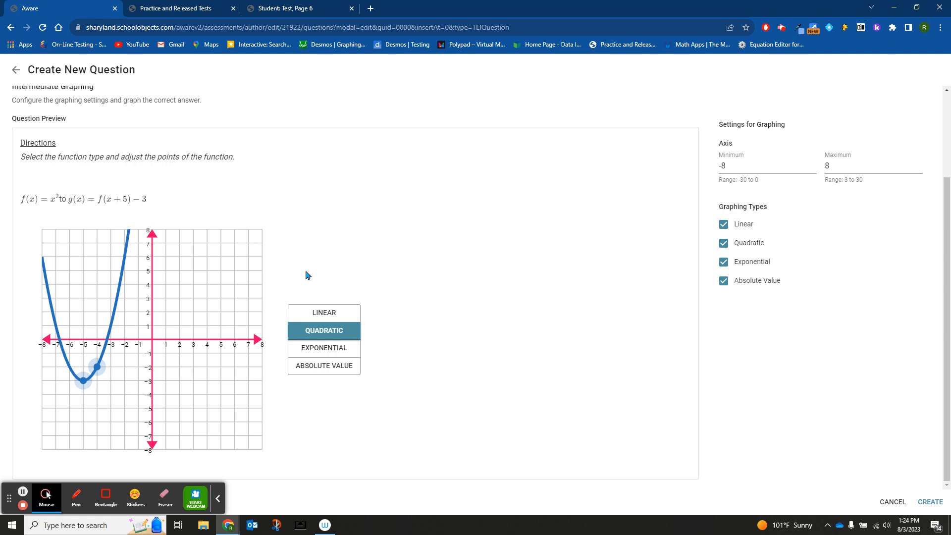
Step: Exclude Absolute Value from the graphing types and create the question
{"action": "left_click", "coordinate": [762, 279]}
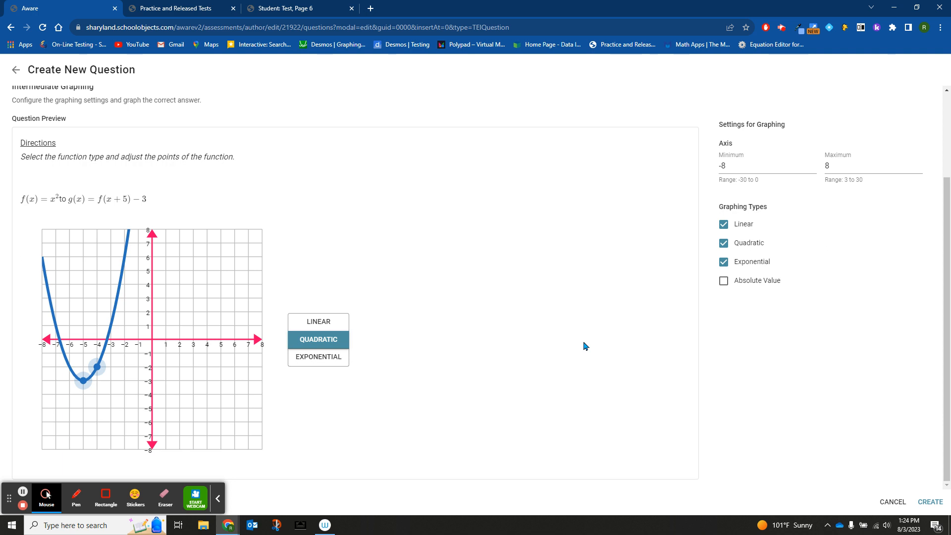
{"action": "left_click", "coordinate": [930, 502]}
Step: Open the online test preview and answer question 1 with a quadratic whose vertex is (−5, −3) and second point is (−4, −2)
{"action": "left_click", "coordinate": [545, 99]}
{"action": "left_click", "coordinate": [699, 254]}
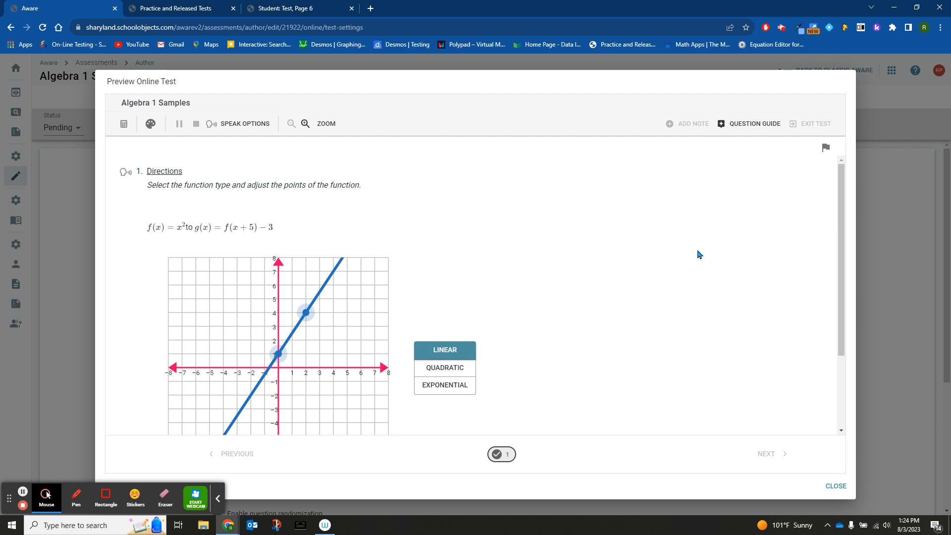
{"action": "left_click", "coordinate": [458, 369]}
{"action": "left_click_drag", "start_coordinate": [279, 354], "coordinate": [211, 410]}
{"action": "scroll", "coordinate": [301, 268], "scroll_direction": "down", "scroll_amount": 1}
{"action": "left_click_drag", "start_coordinate": [302, 266], "coordinate": [224, 346]}
{"action": "scroll", "coordinate": [501, 256], "scroll_direction": "up", "scroll_amount": 1}
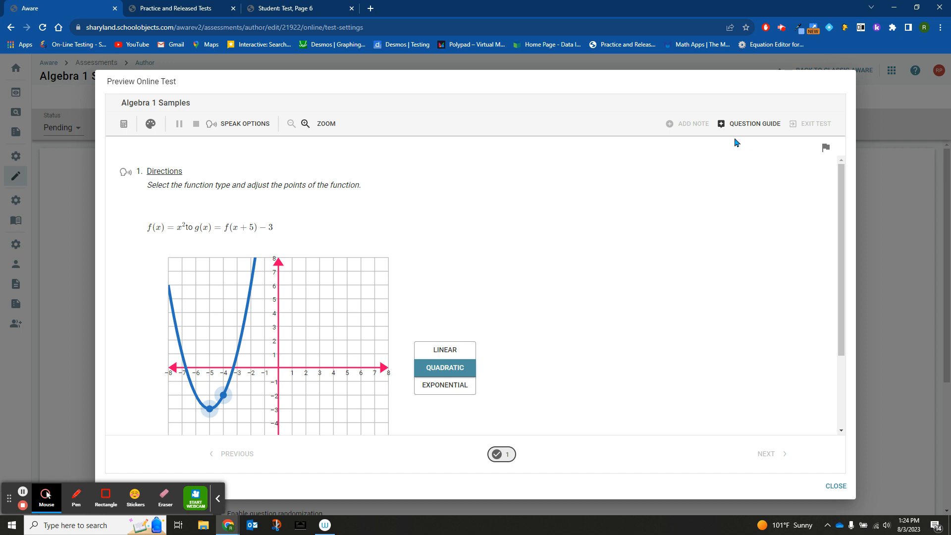
Step: Open the preview's calculator beside the graph, and open the Desmos Graphing Calculator on question 6 of the student test
{"action": "left_click", "coordinate": [123, 124]}
{"action": "left_click_drag", "start_coordinate": [277, 161], "coordinate": [550, 161]}
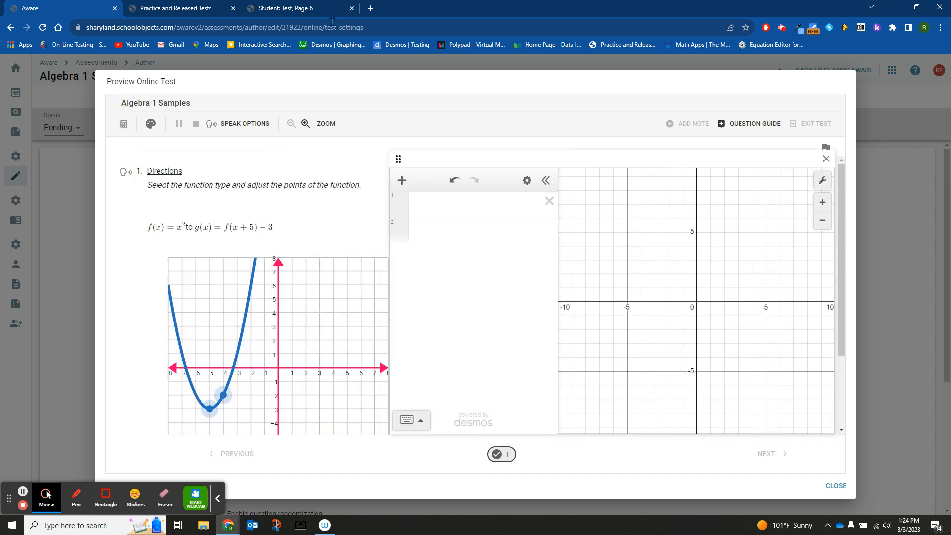
{"action": "left_click", "coordinate": [304, 9]}
{"action": "left_click", "coordinate": [804, 76]}
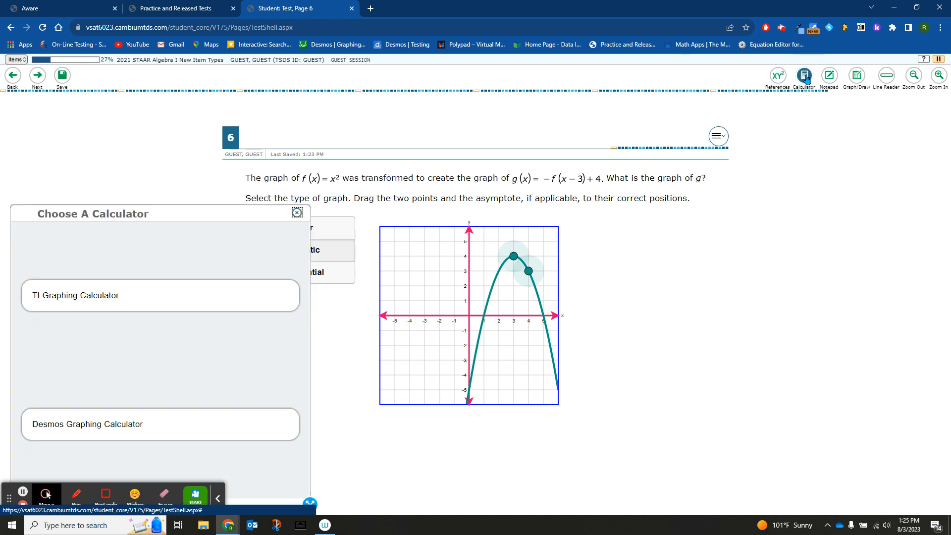
{"action": "left_click", "coordinate": [111, 419]}
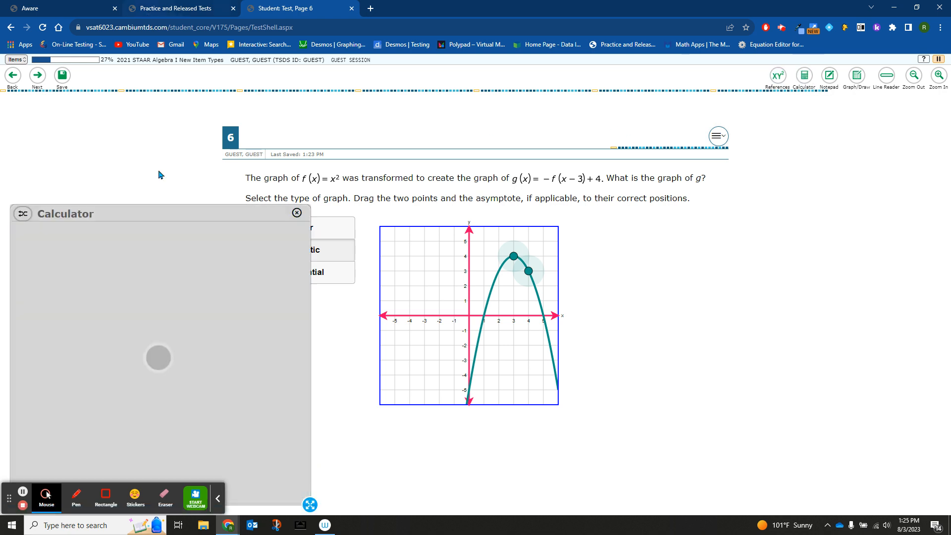
Step: Return to the Aware preview and graph f(x) = x² in its Desmos calculator
{"action": "left_click", "coordinate": [46, 10]}
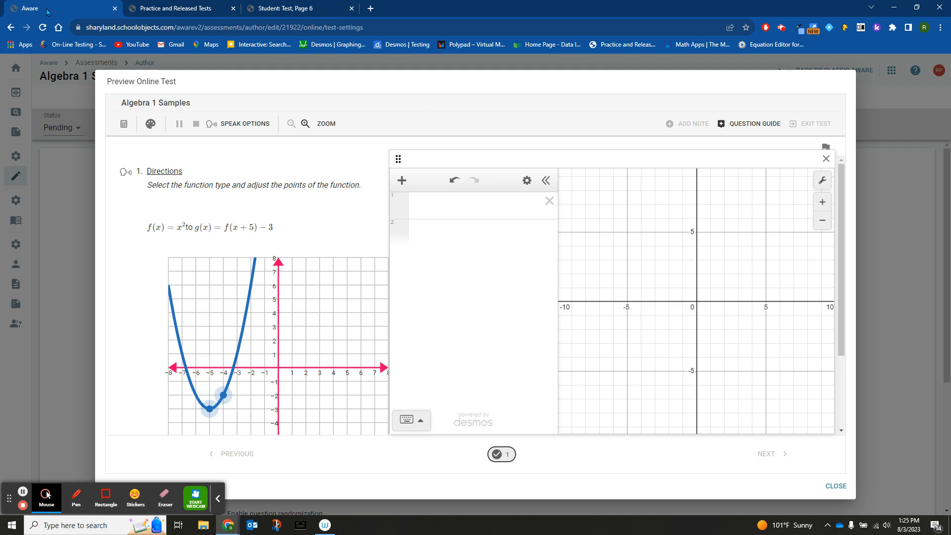
{"action": "left_click", "coordinate": [497, 204]}
{"action": "type", "text": "f("}
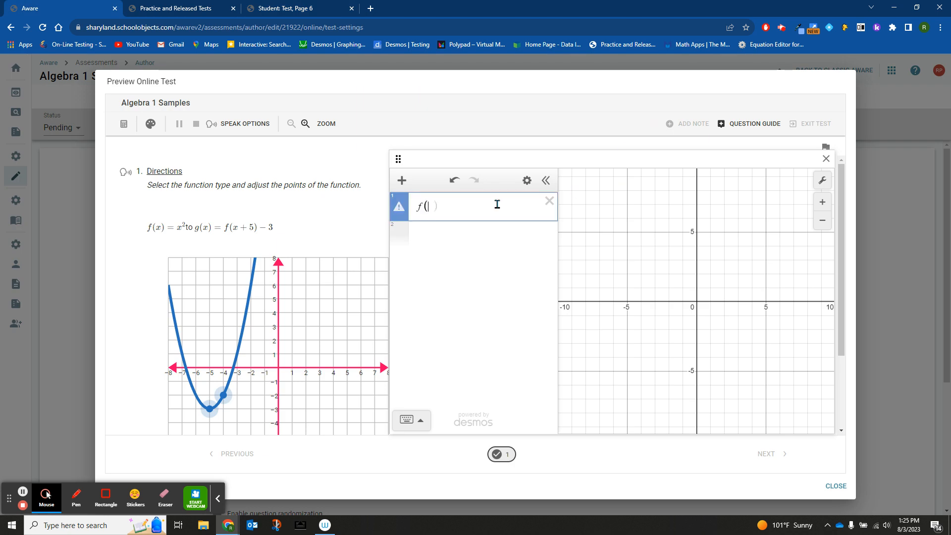
{"action": "type", "text": "x)=x"}
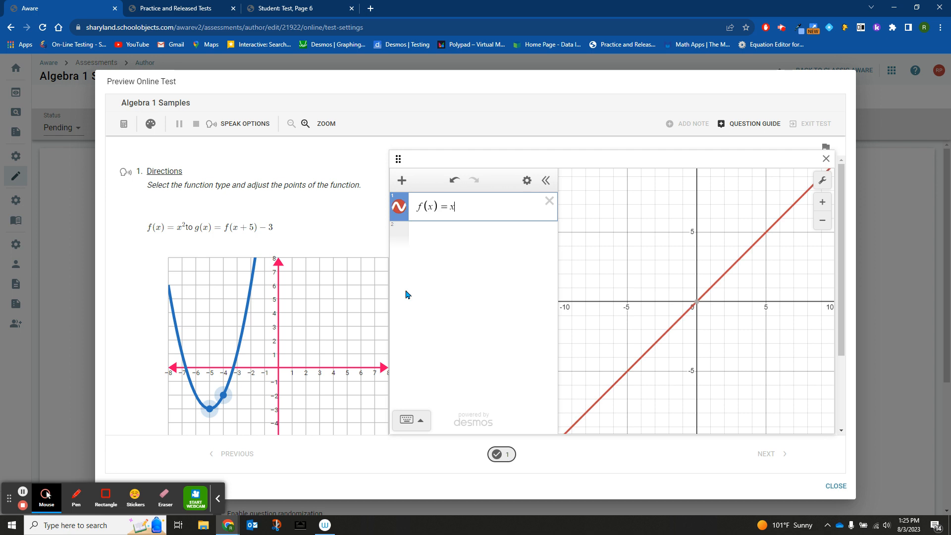
{"action": "left_click", "coordinate": [411, 420]}
{"action": "left_click", "coordinate": [500, 362]}
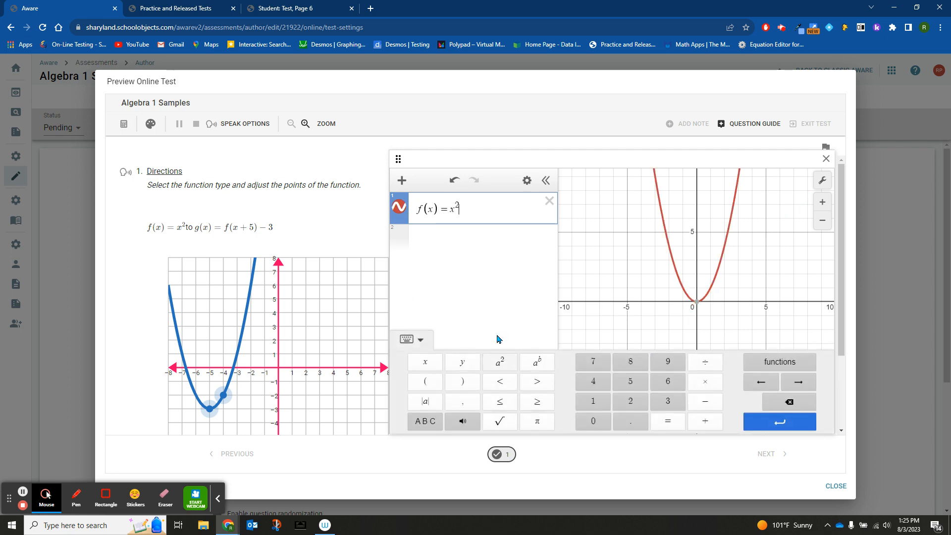
Step: Add g(x) = f(x + 5) − 3 as the second expression in the preview's calculator
{"action": "left_click", "coordinate": [427, 237]}
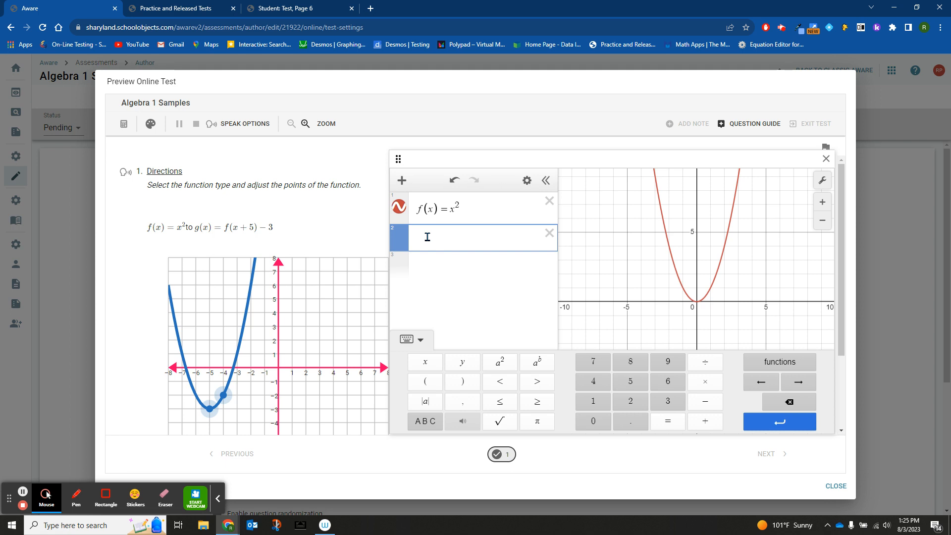
{"action": "type", "text": "g(x) = f"}
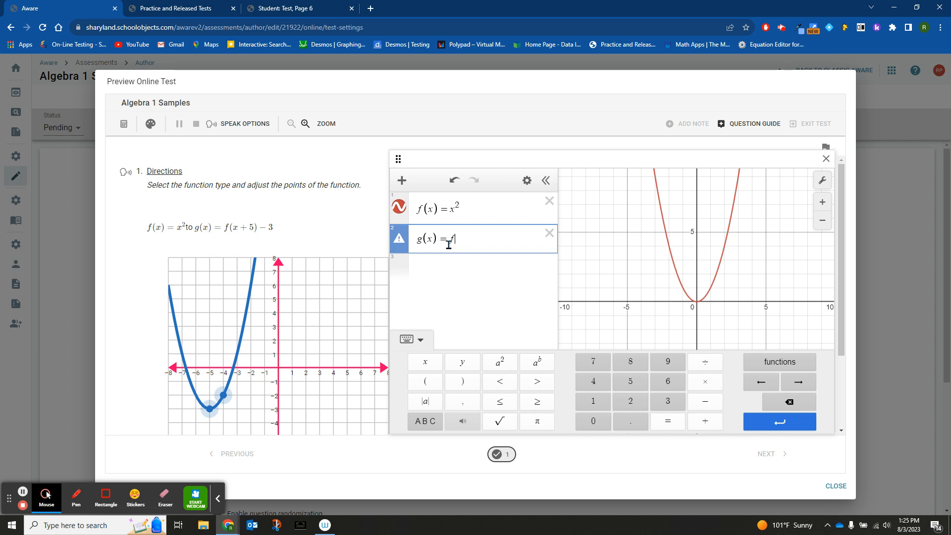
{"action": "type", "text": "(x + 5)"}
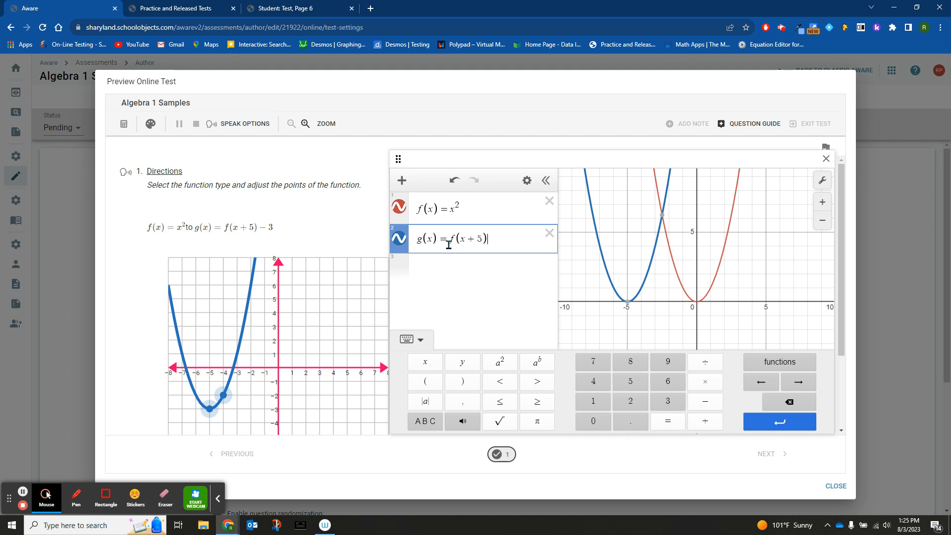
{"action": "type", "text": "-3"}
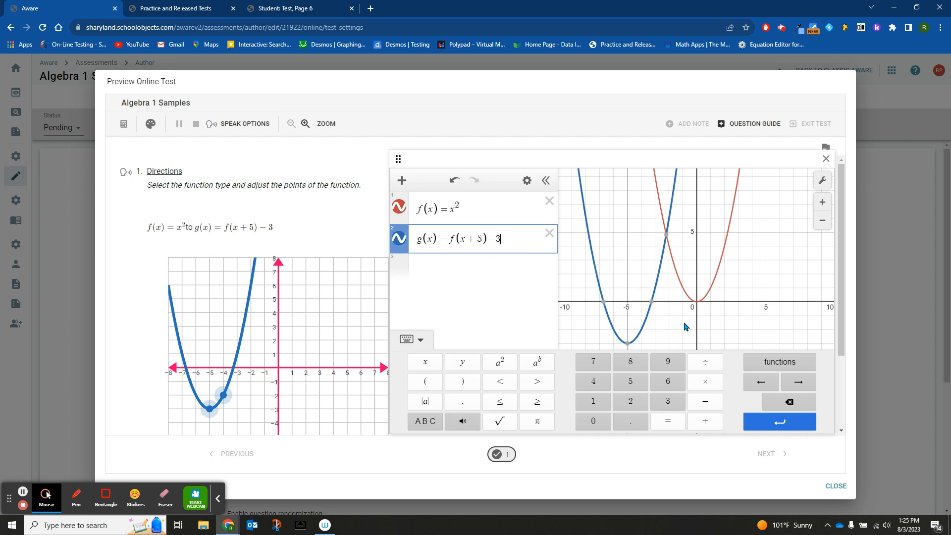
Step: Inspect the coordinates of the vertex and both x-intercepts of g(x) on the Desmos graph
{"action": "left_click", "coordinate": [628, 343]}
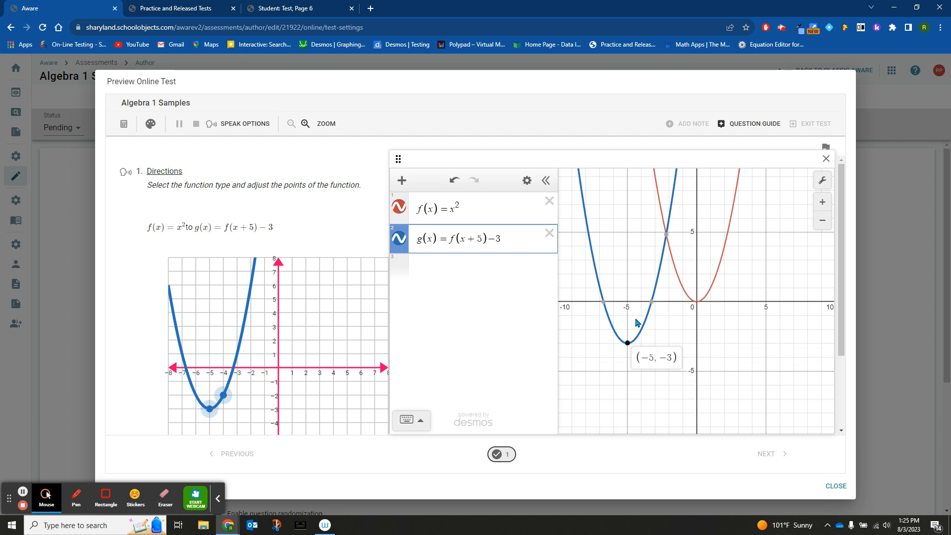
{"action": "left_click", "coordinate": [651, 302]}
{"action": "left_click", "coordinate": [652, 302]}
{"action": "left_click", "coordinate": [603, 301]}
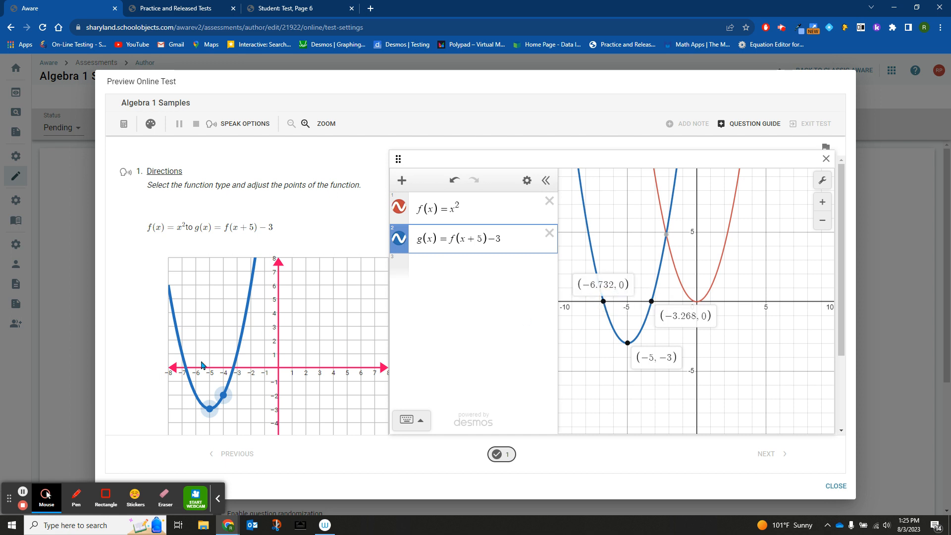
{"action": "left_click", "coordinate": [185, 372]}
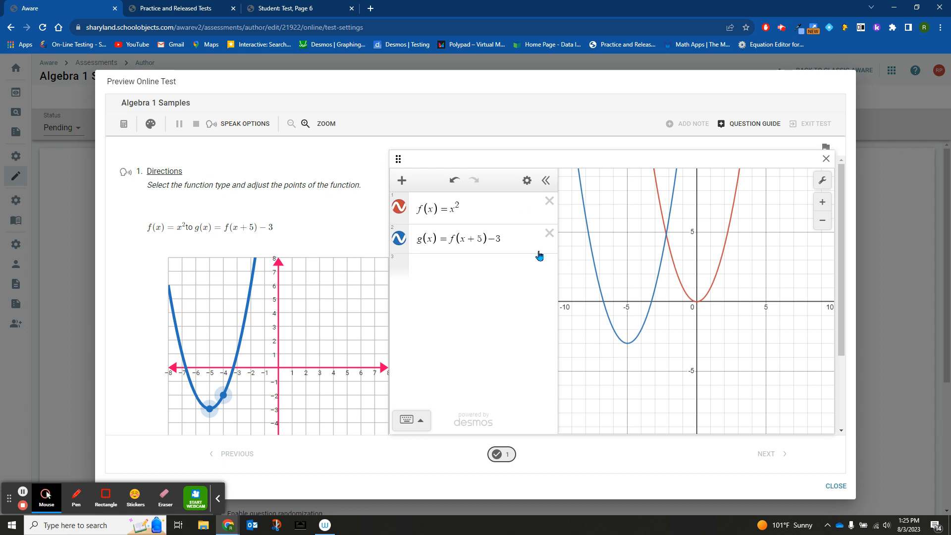
Step: Close and reopen the preview's calculator to check whether the expressions are kept, and close it again to view the whole answer graph
{"action": "left_click", "coordinate": [826, 158]}
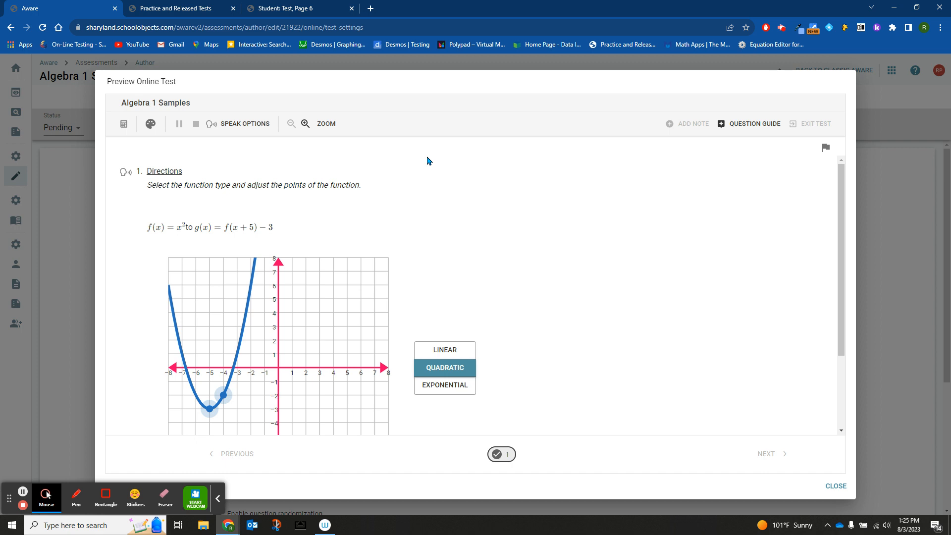
{"action": "left_click", "coordinate": [124, 125]}
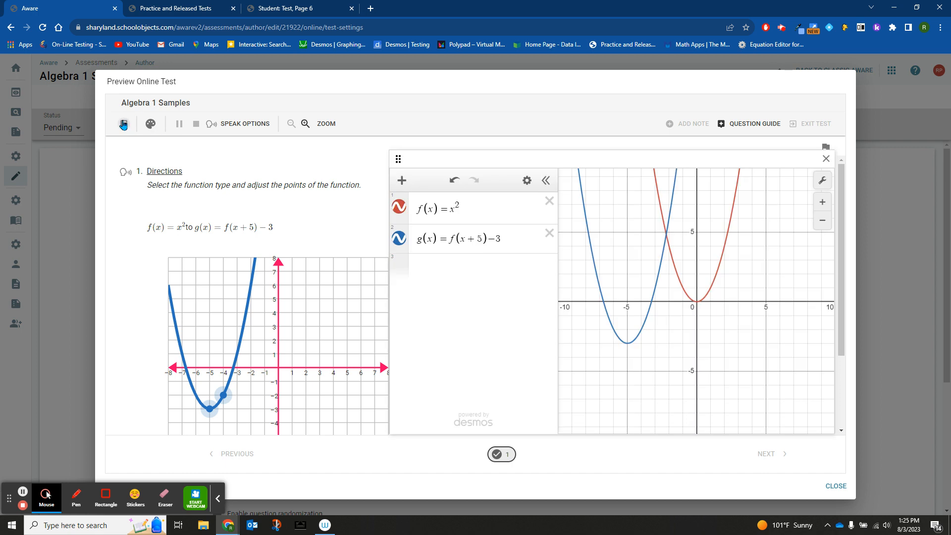
{"action": "left_click", "coordinate": [826, 159]}
{"action": "scroll", "coordinate": [261, 294], "scroll_direction": "down", "scroll_amount": 3}
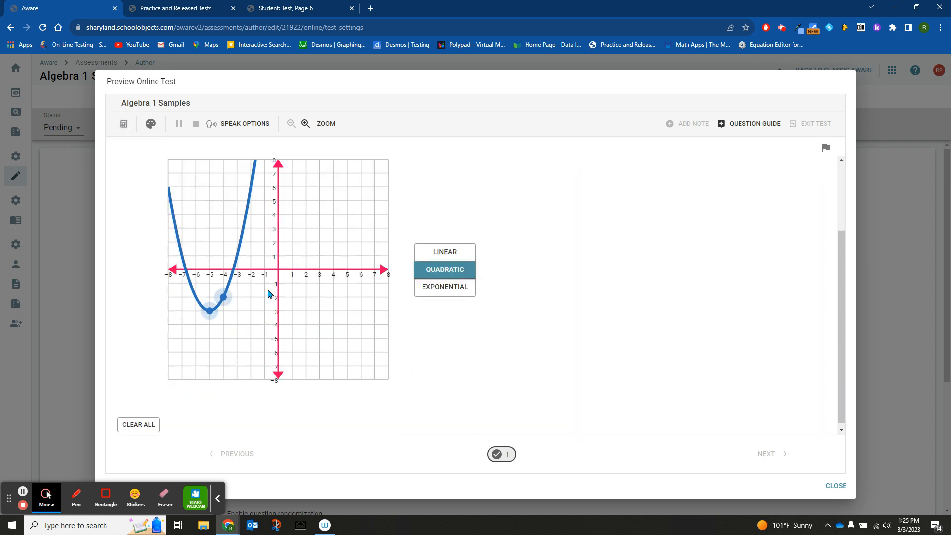
Step: Switch to the student test, reposition its calculator higher on the page, and graph f(x) = x² in it
{"action": "left_click", "coordinate": [288, 8]}
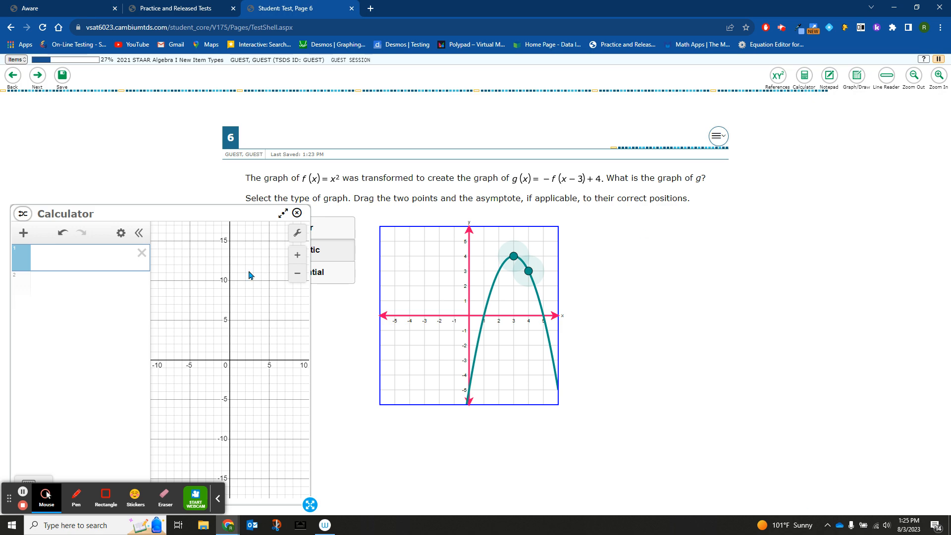
{"action": "left_click_drag", "start_coordinate": [182, 209], "coordinate": [191, 126]}
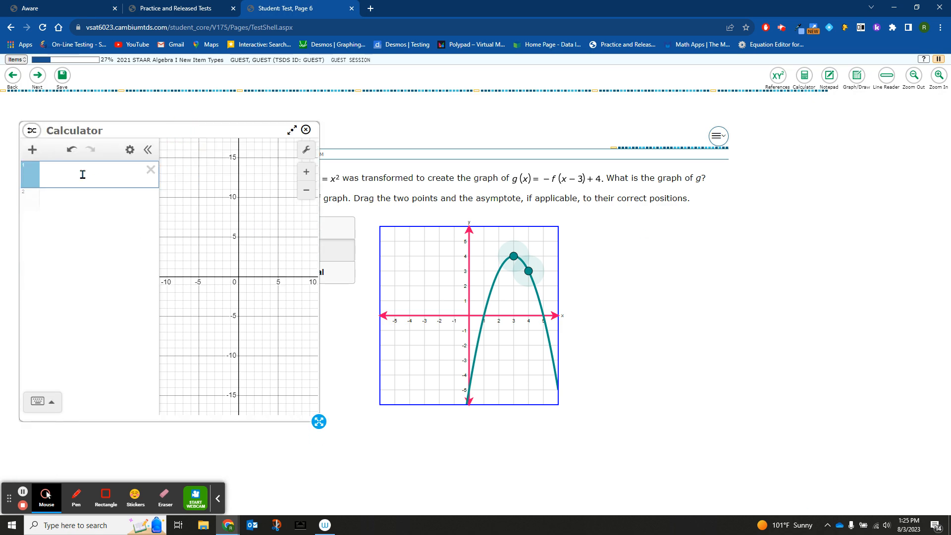
{"action": "type", "text": "f(x) ="}
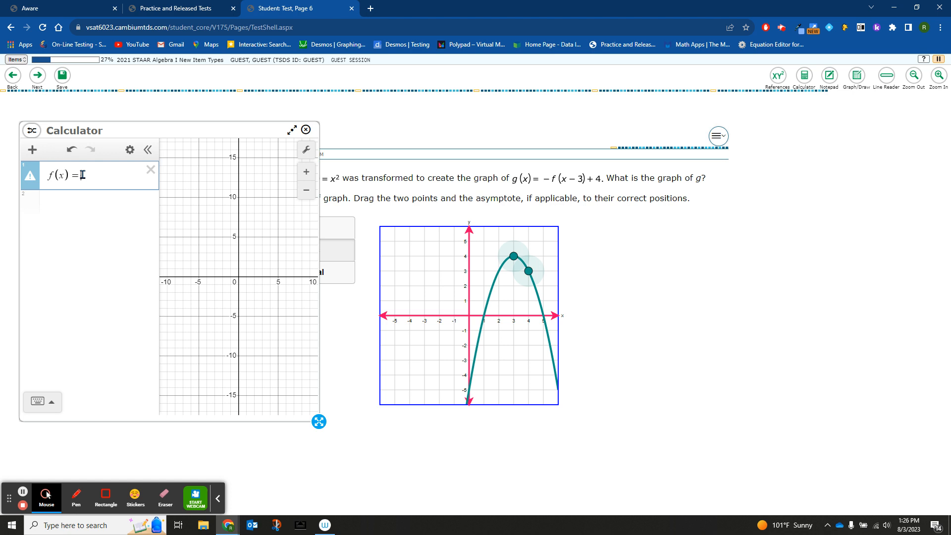
{"action": "type", "text": "x"}
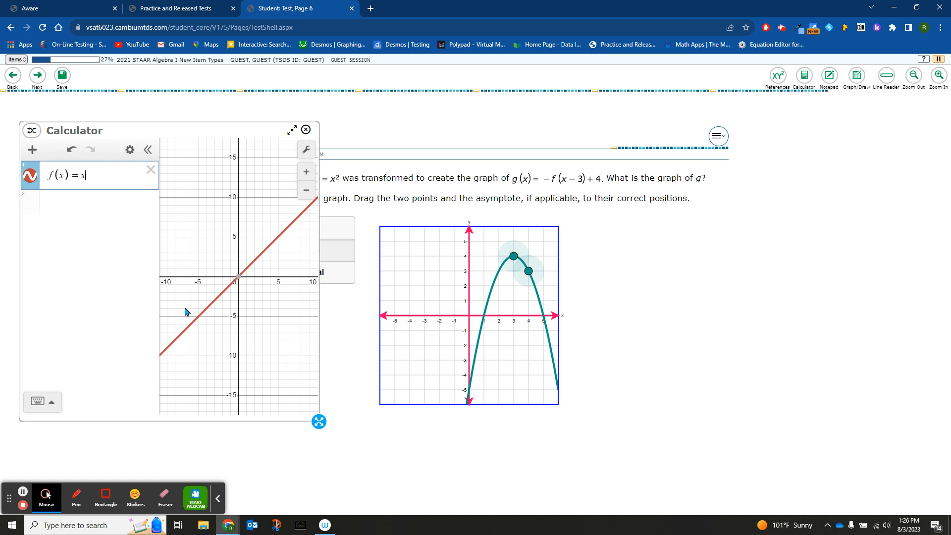
{"action": "left_click", "coordinate": [38, 403]}
{"action": "left_click", "coordinate": [89, 343]}
Step: Add g(x) = f(x + 5) − 3 as the second expression in the student test's calculator
{"action": "left_click", "coordinate": [50, 202]}
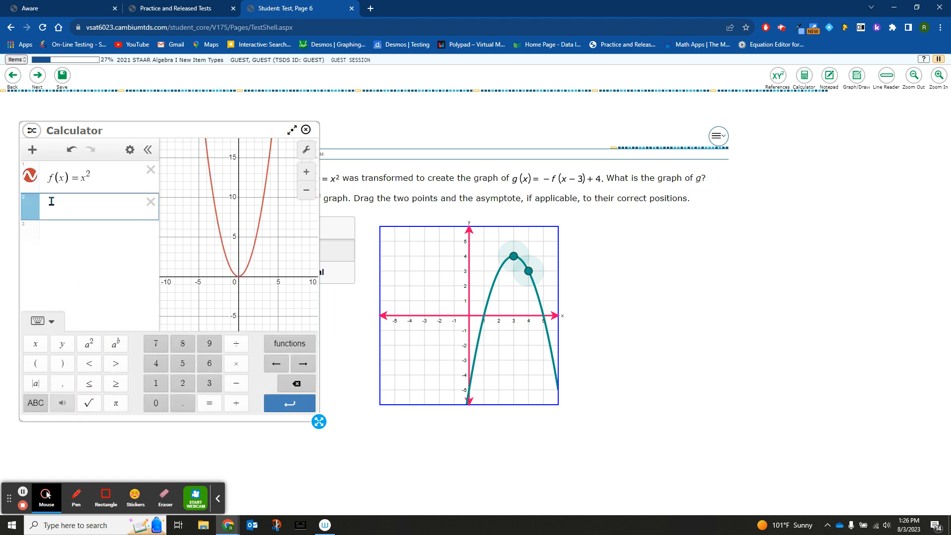
{"action": "type", "text": "g("}
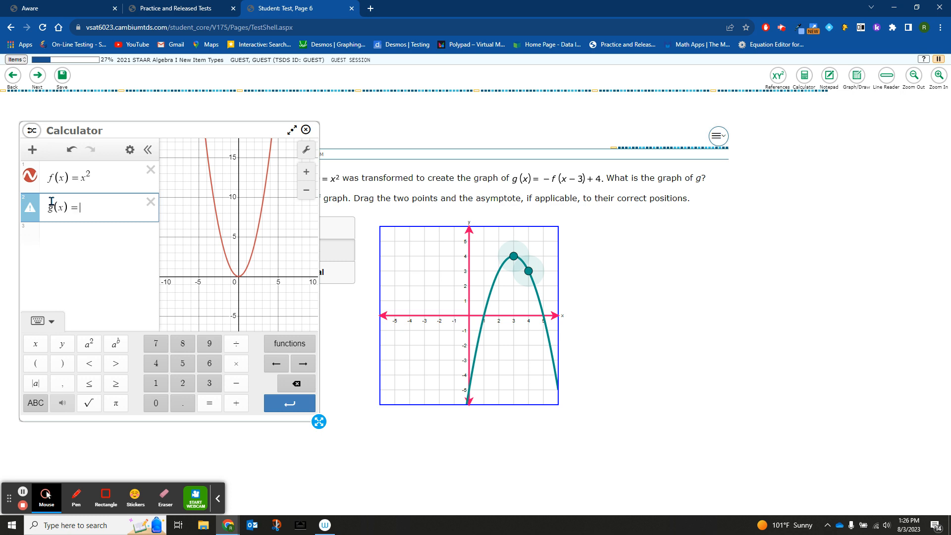
{"action": "type", "text": "x)=f(x+5"}
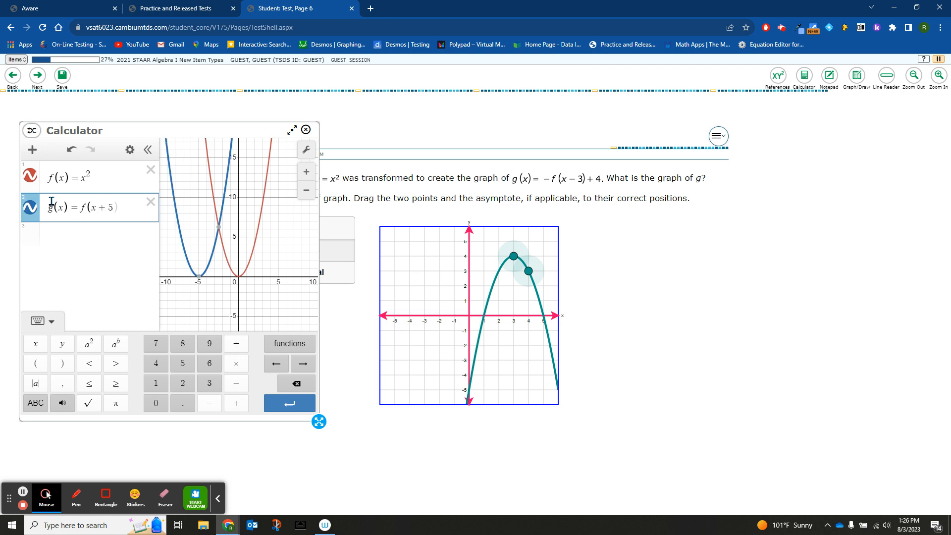
{"action": "type", "text": "-3"}
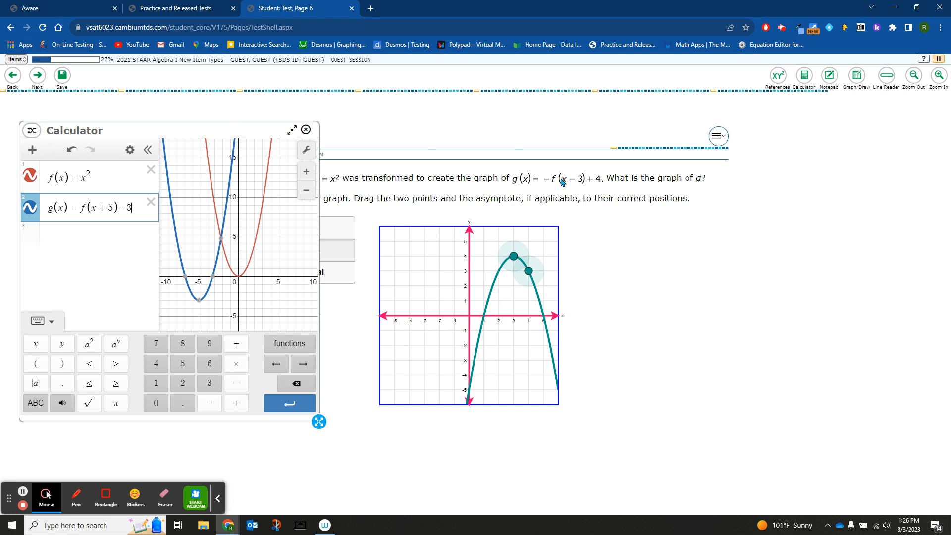
Step: Change the function term of g(x) to −f(x − 3) to follow question 6
{"action": "left_click", "coordinate": [82, 208]}
{"action": "type", "text": "-"}
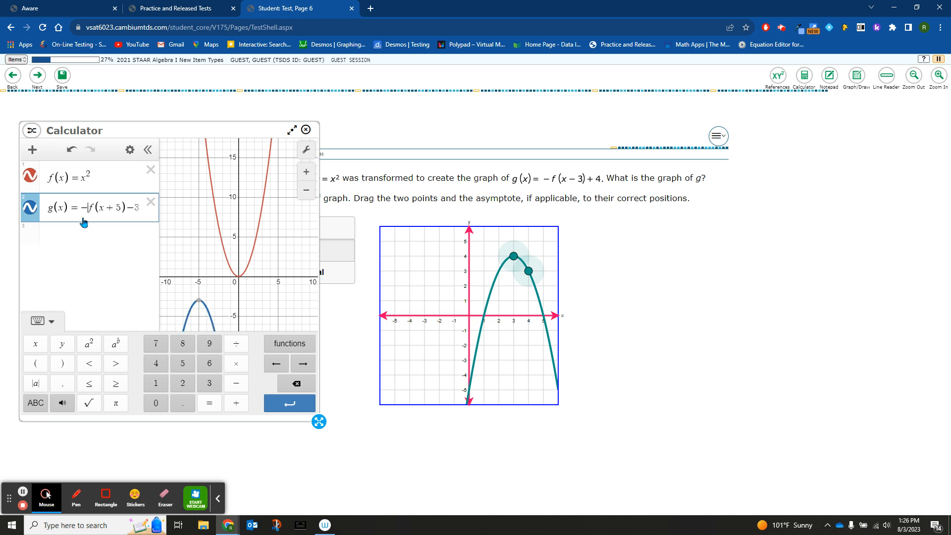
{"action": "left_click", "coordinate": [118, 209]}
{"action": "key", "text": "BackSpace"}
{"action": "type", "text": "-"}
{"action": "left_click", "coordinate": [120, 207]}
{"action": "key", "text": "BackSpace"}
{"action": "type", "text": "3"}
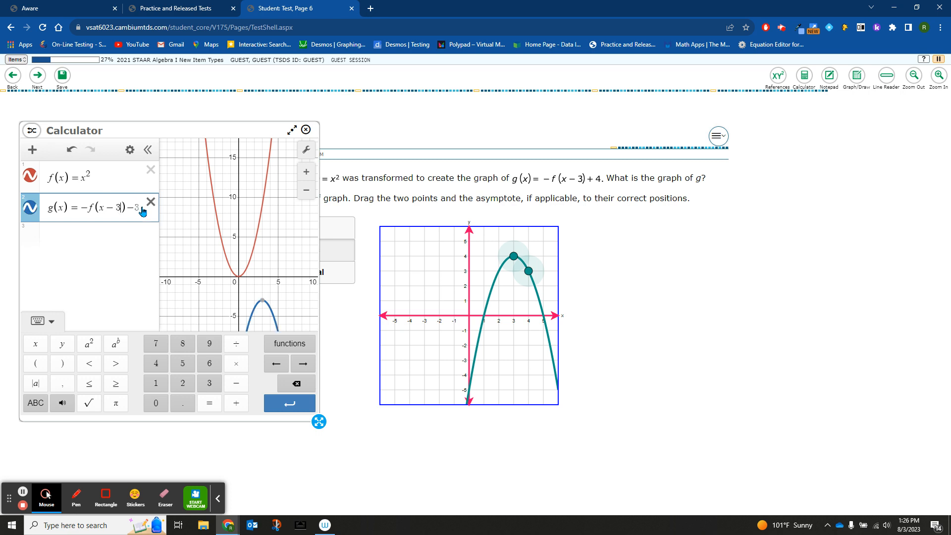
Step: Delete both expressions from the student test's calculator and close it
{"action": "left_click", "coordinate": [150, 202]}
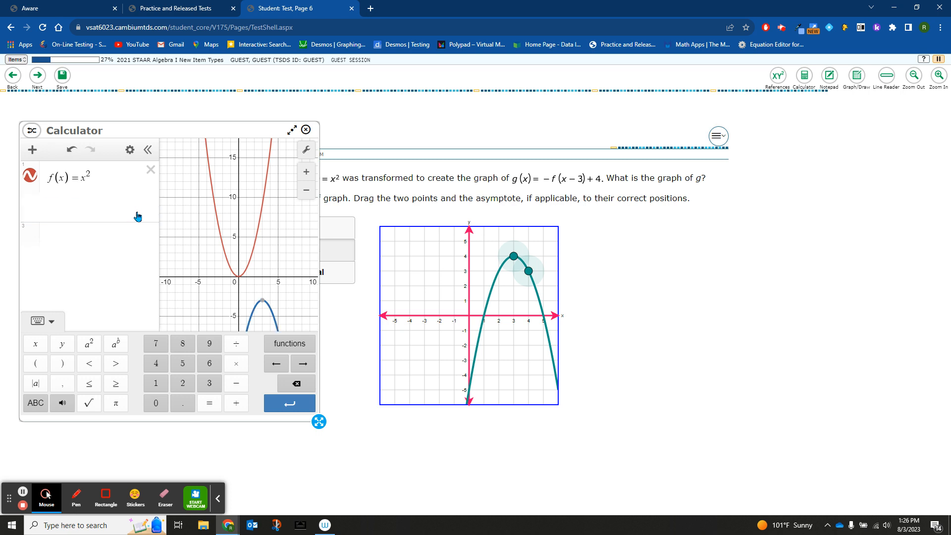
{"action": "left_click", "coordinate": [151, 170]}
{"action": "left_click", "coordinate": [306, 129]}
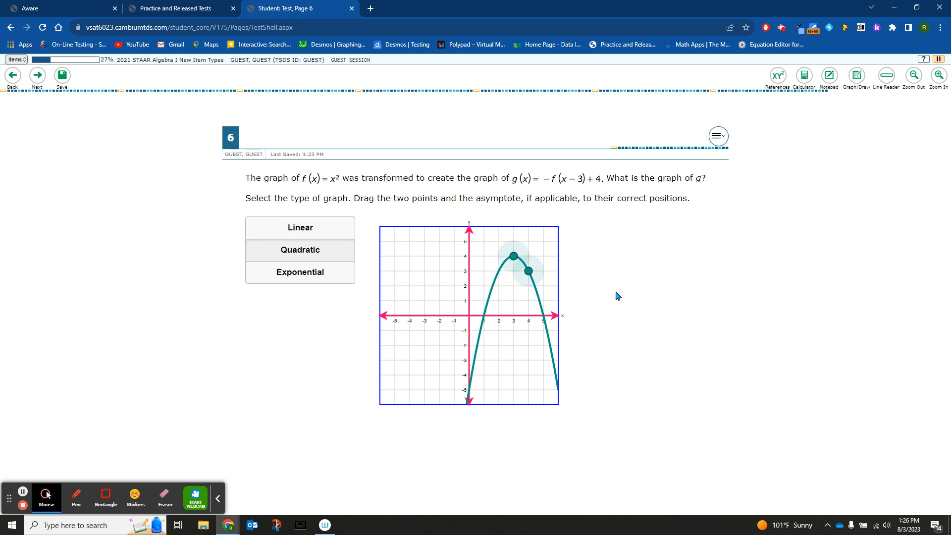
Step: Compare the Aware preview of question 1 with question 6 of the student test, reviewing the prompt, graph and function type choices
{"action": "left_click", "coordinate": [18, 8]}
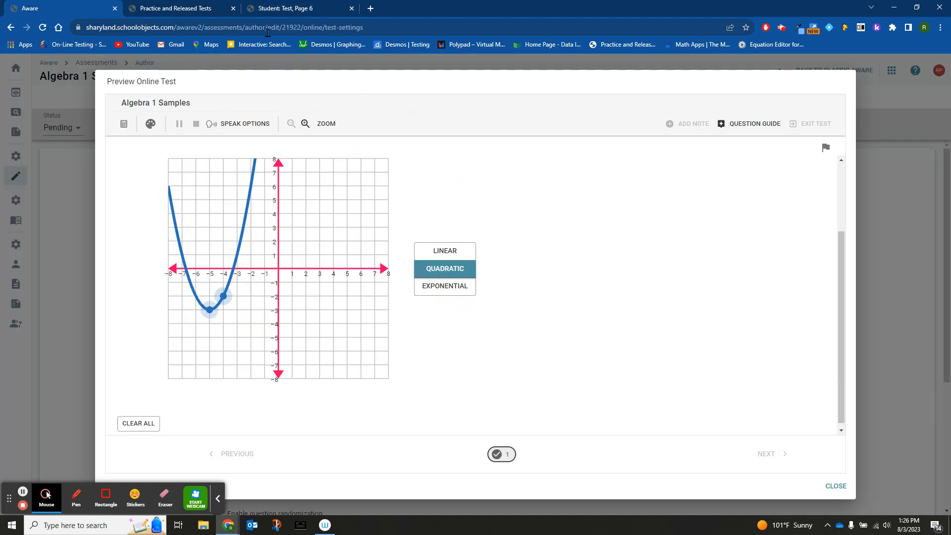
{"action": "left_click", "coordinate": [274, 8]}
{"action": "left_click", "coordinate": [61, 7]}
{"action": "scroll", "coordinate": [484, 263], "scroll_direction": "up", "scroll_amount": 2}
{"action": "scroll", "coordinate": [392, 278], "scroll_direction": "down", "scroll_amount": 2}
{"action": "scroll", "coordinate": [409, 279], "scroll_direction": "up", "scroll_amount": 3}
{"action": "scroll", "coordinate": [409, 279], "scroll_direction": "down", "scroll_amount": 3}
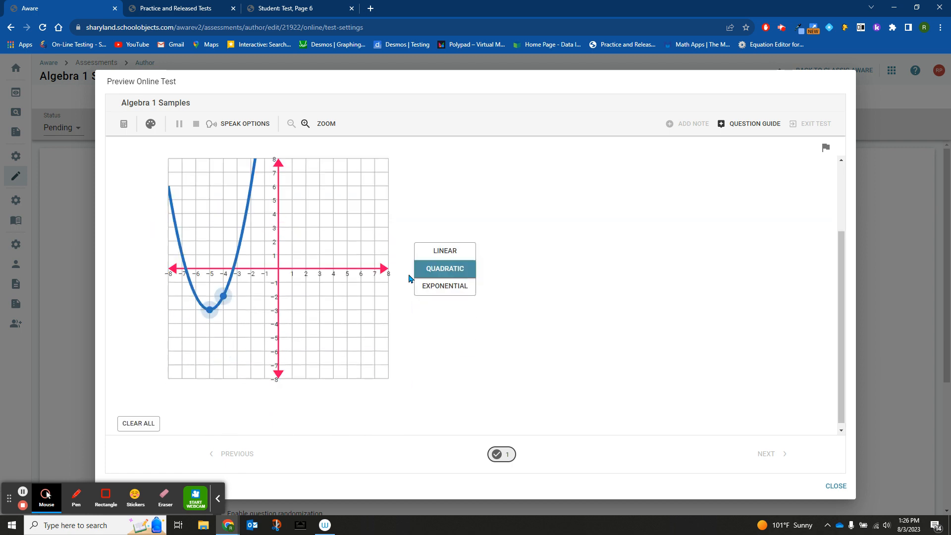